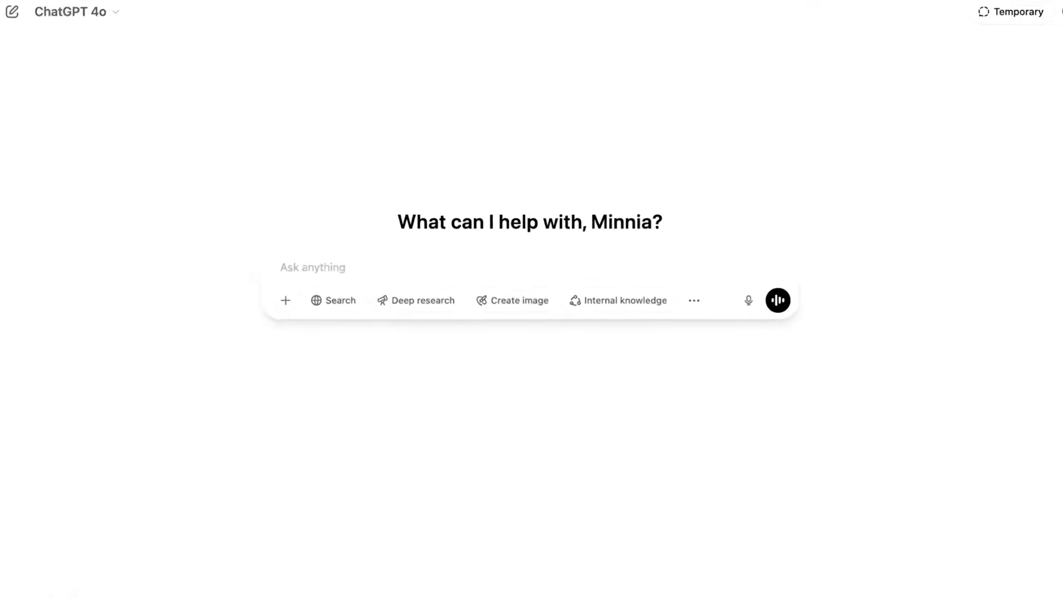
Ask ChatGPT 'remind me what we talked about this weekend?' to get the cat and jersey-outfit recap
{"action": "type", "text": "remind me what we talked about this weekend?"}
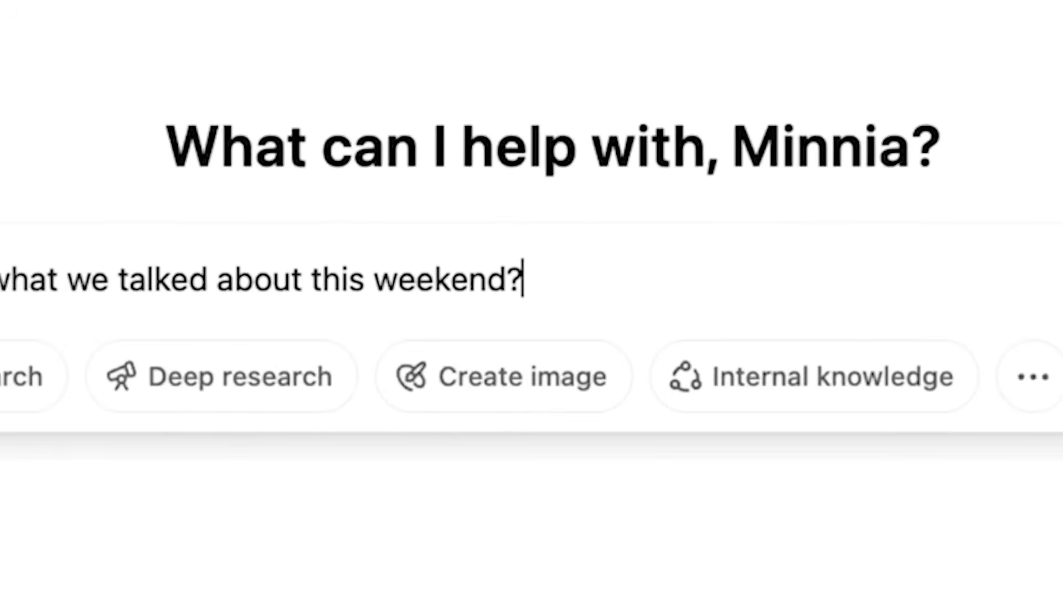
{"action": "key", "text": "Return"}
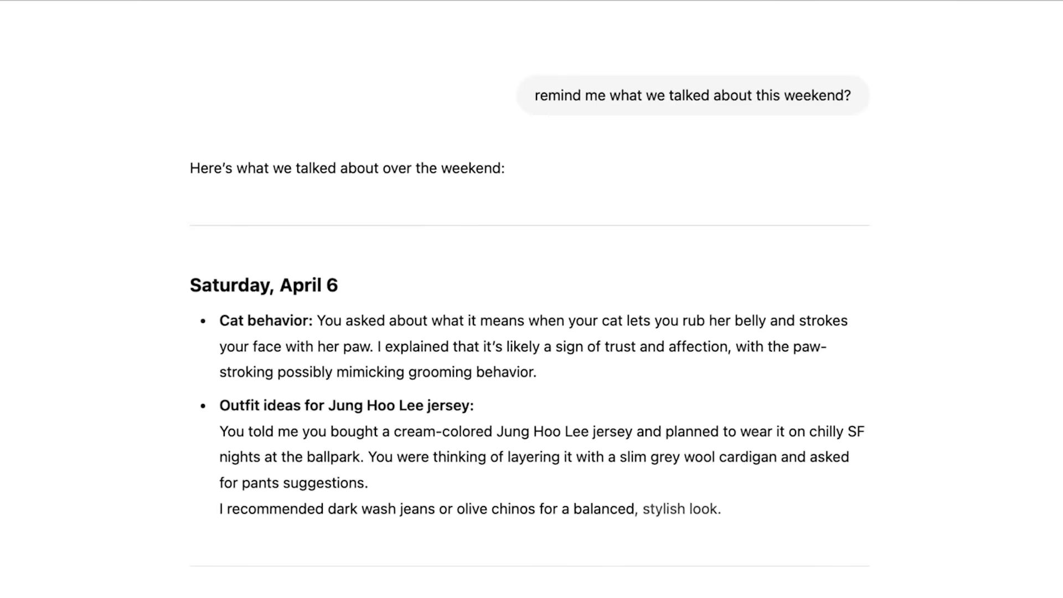
Send the follow-up 'are these on brand for me?' about the suggested outfits
{"action": "type", "text": "are these on brand for me?"}
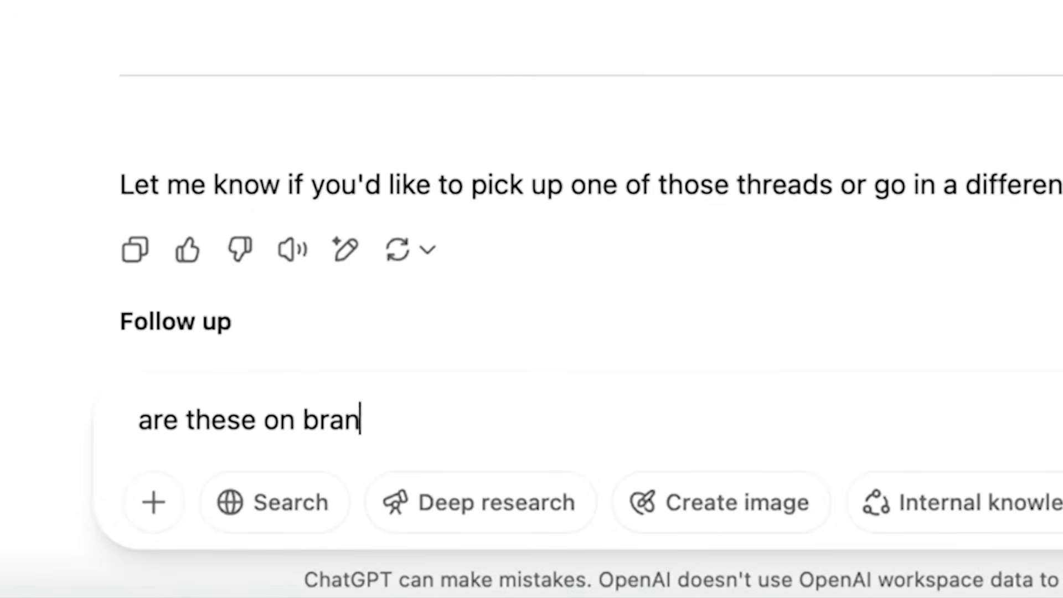
{"action": "key", "text": "Return"}
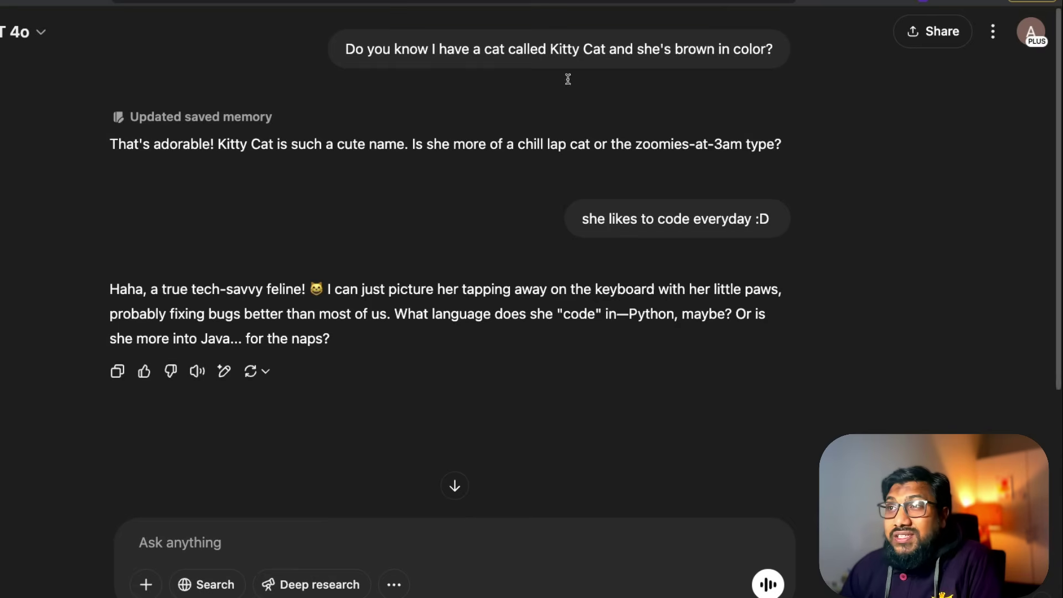
Open the full Saved memories list from the 'Updated saved memory' note
{"action": "mouse_move", "coordinate": [192, 121]}
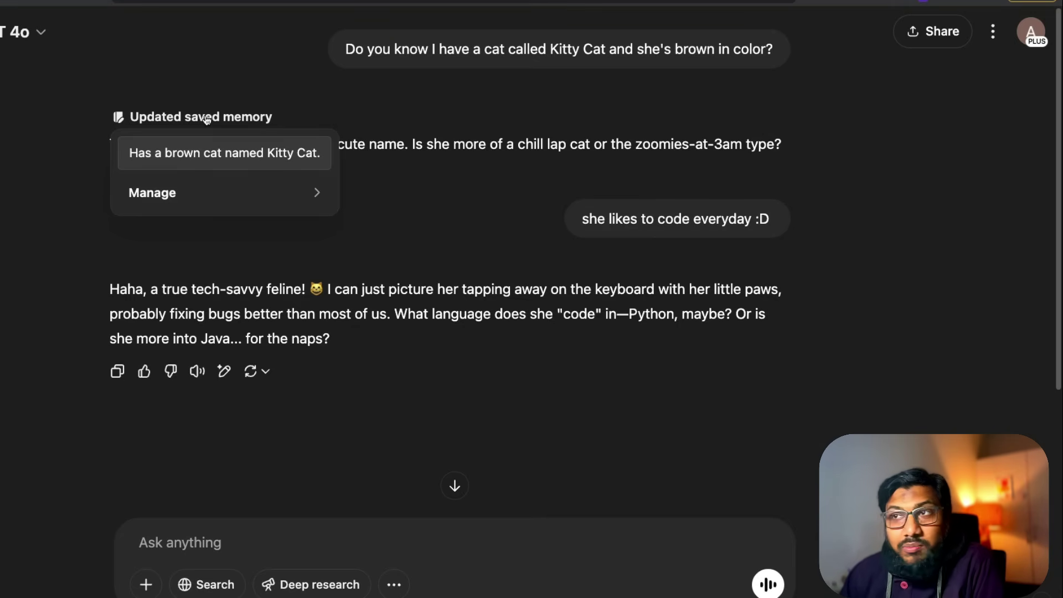
{"action": "left_click", "coordinate": [207, 201]}
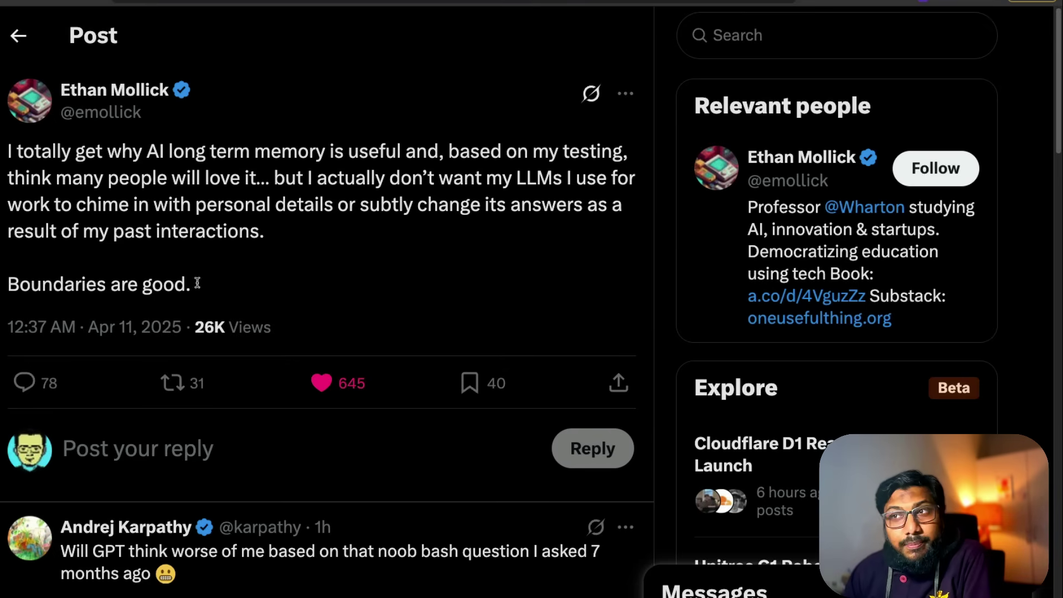
Highlight 'Boundaries are good.' in the X post and skim its replies
{"action": "left_click_drag", "start_coordinate": [207, 283], "coordinate": [21, 279]}
{"action": "scroll", "coordinate": [227, 253], "scroll_direction": "down", "scroll_amount": 3}
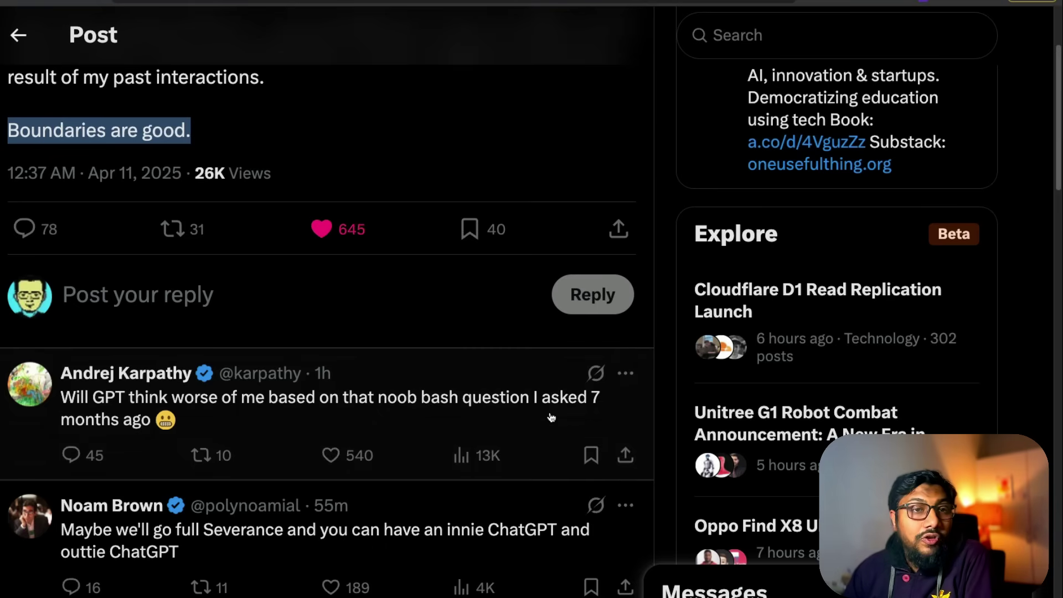
{"action": "scroll", "coordinate": [552, 417], "scroll_direction": "up", "scroll_amount": 3}
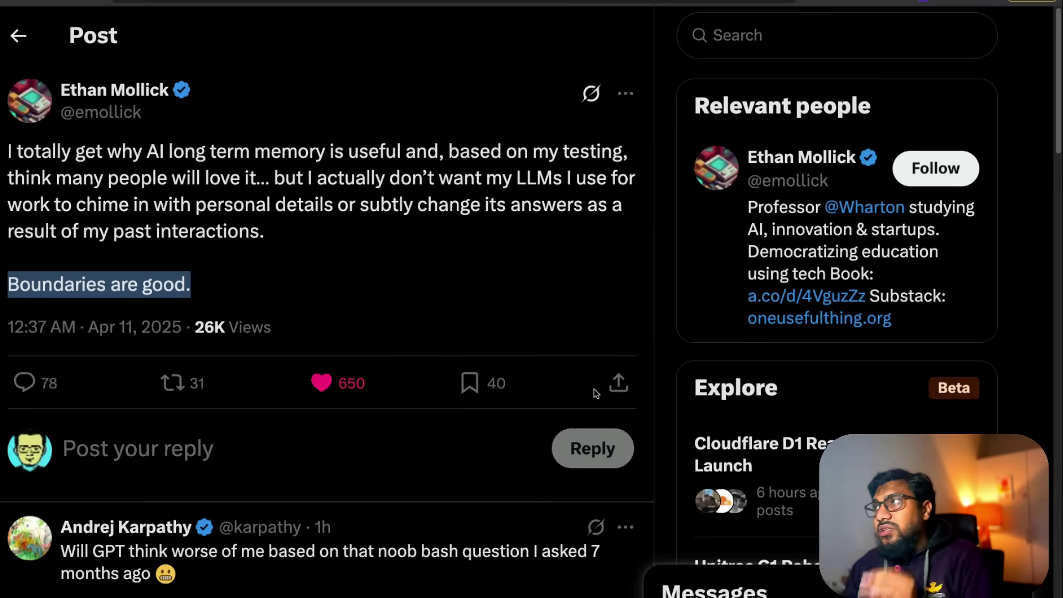
Go to ChatGPT's Personalization settings and highlight the Reference saved memories option
{"action": "left_click", "coordinate": [922, 2]}
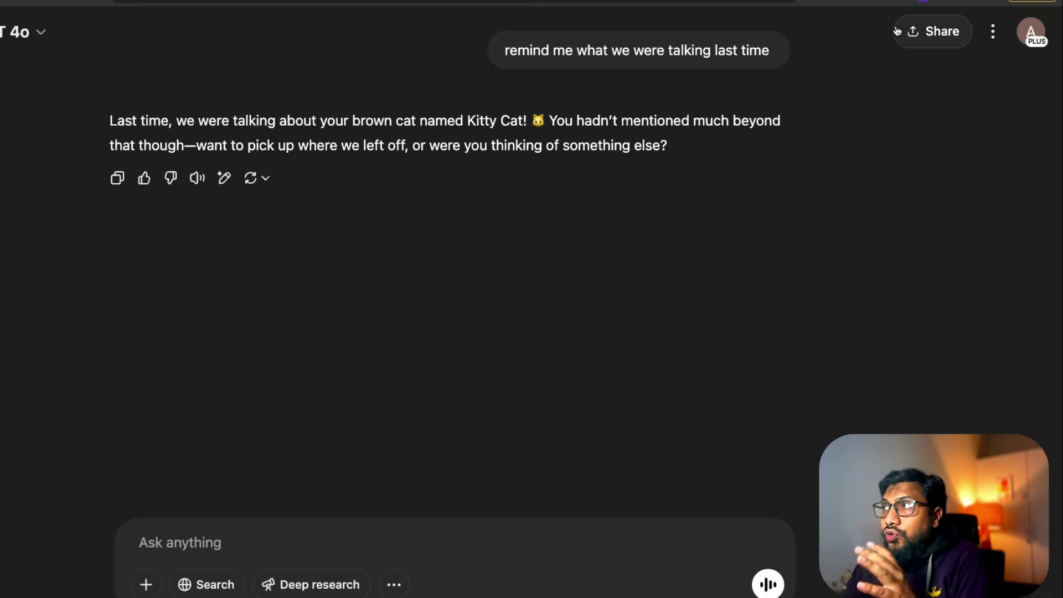
{"action": "left_click", "coordinate": [1031, 34]}
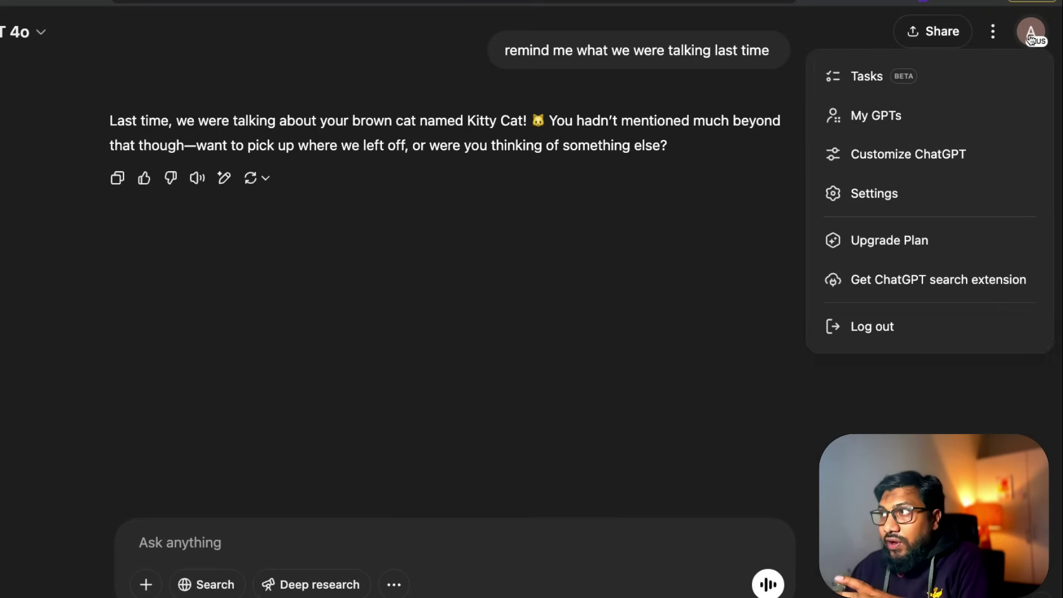
{"action": "left_click", "coordinate": [887, 194]}
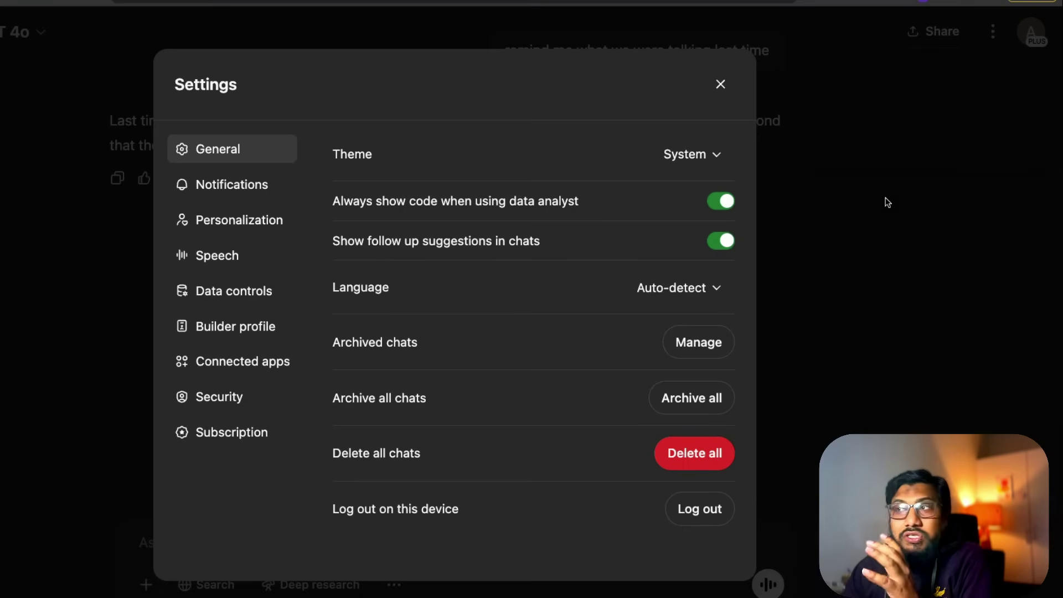
{"action": "left_click", "coordinate": [228, 222]}
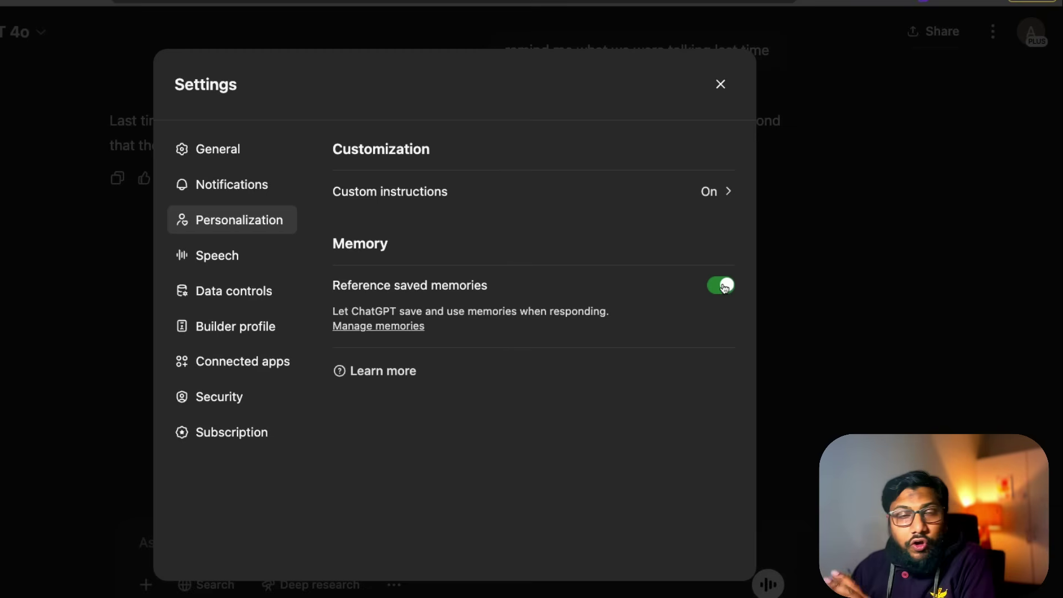
{"action": "triple_click", "coordinate": [355, 285]}
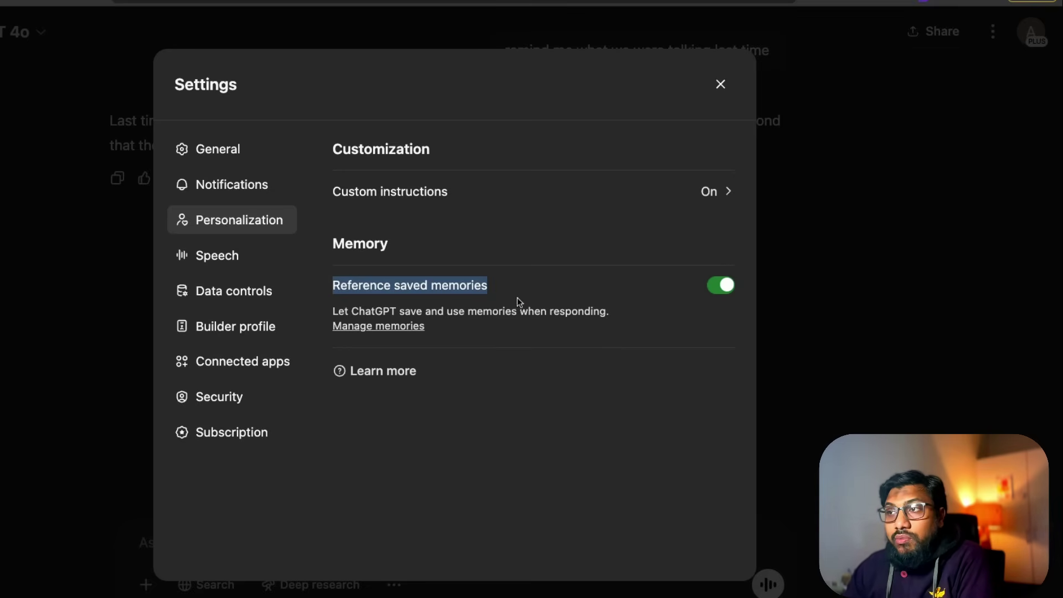
Check that the only saved memory is the brown cat, then switch off Reference saved memories
{"action": "left_click", "coordinate": [390, 327]}
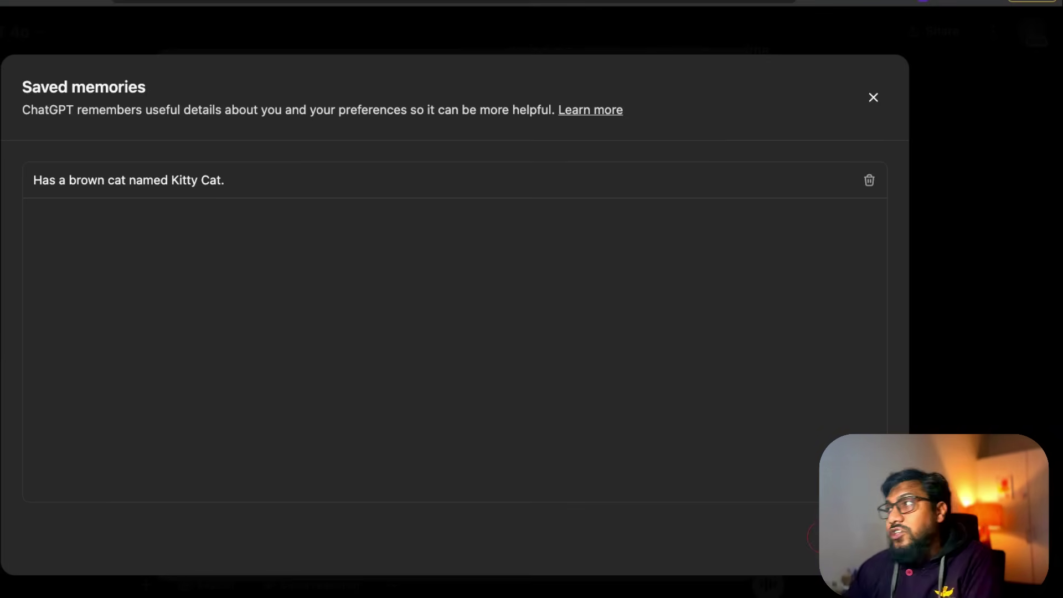
{"action": "left_click", "coordinate": [873, 98]}
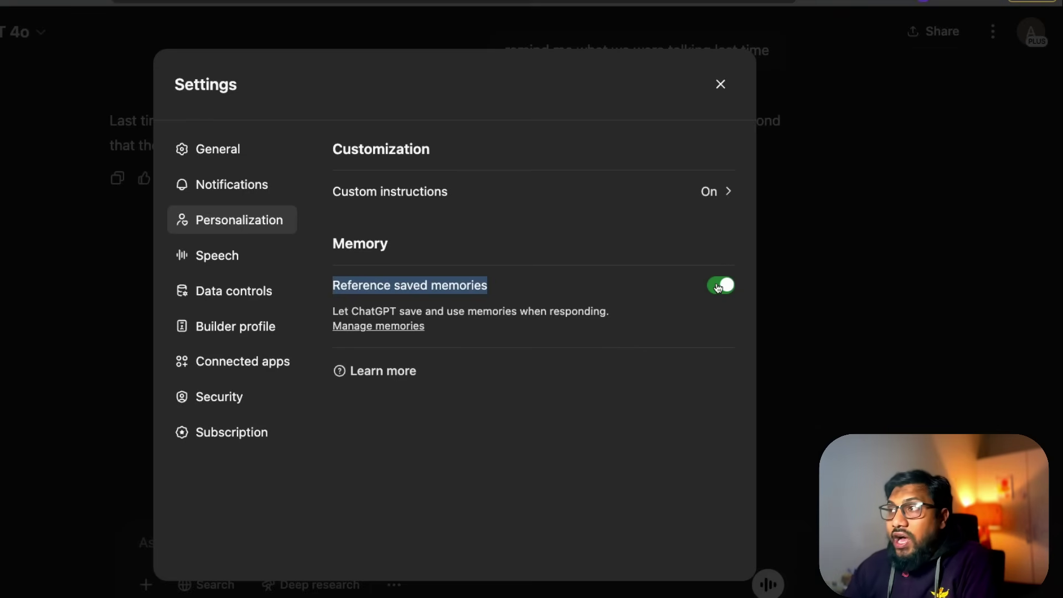
{"action": "left_click", "coordinate": [718, 286]}
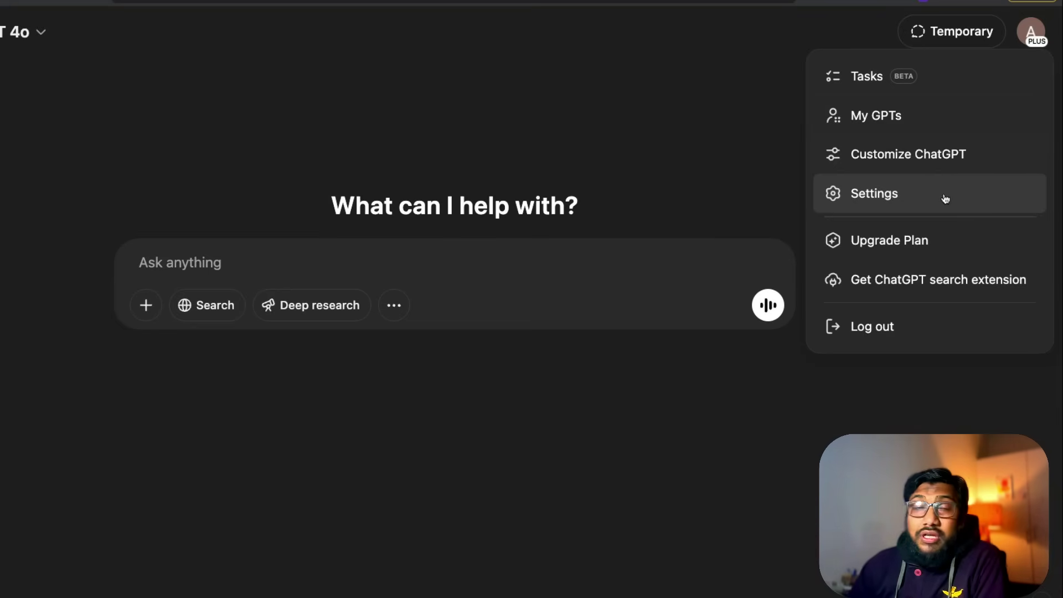
Turn Reference saved memories back on under Personalization and close Settings
{"action": "left_click", "coordinate": [945, 199]}
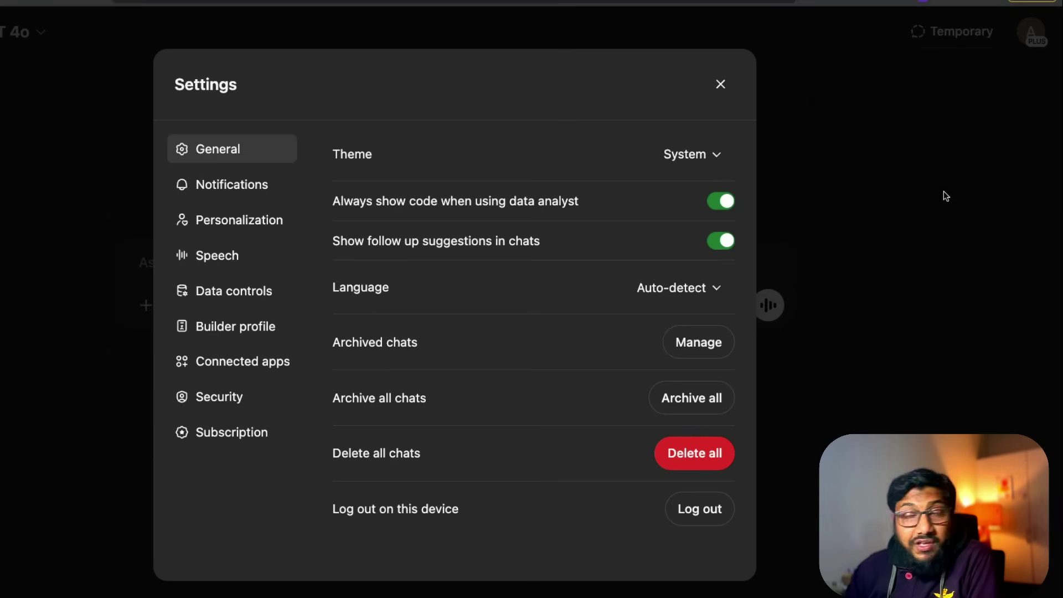
{"action": "left_click", "coordinate": [251, 225]}
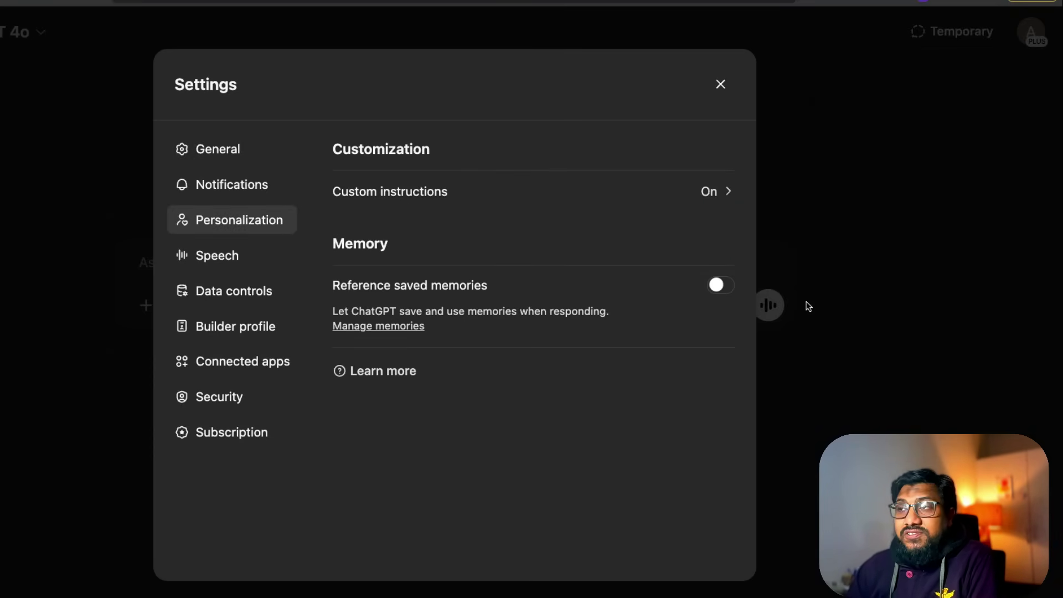
{"action": "left_click", "coordinate": [720, 286]}
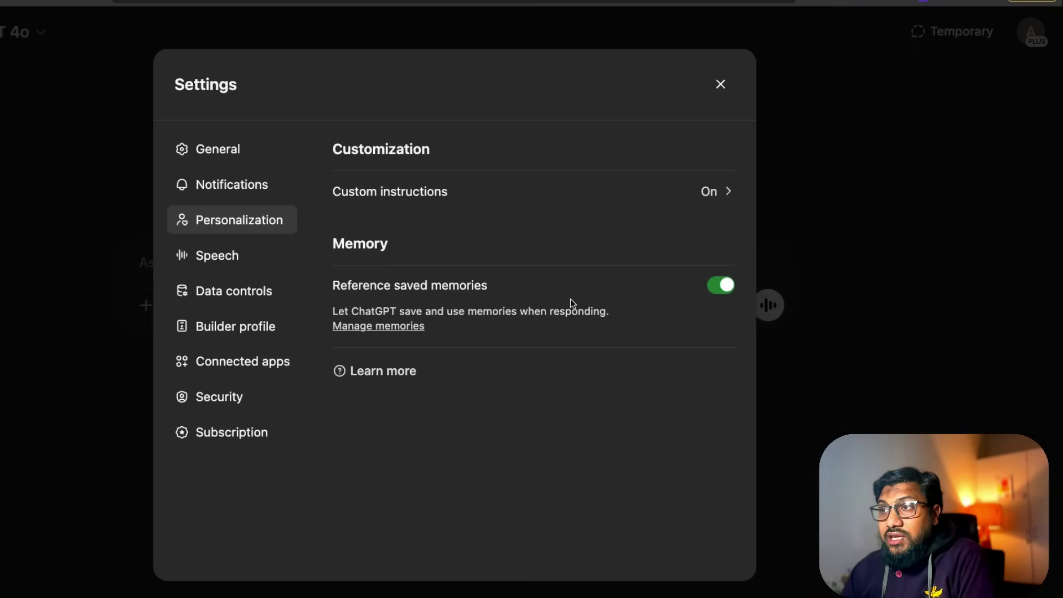
{"action": "left_click", "coordinate": [720, 85]}
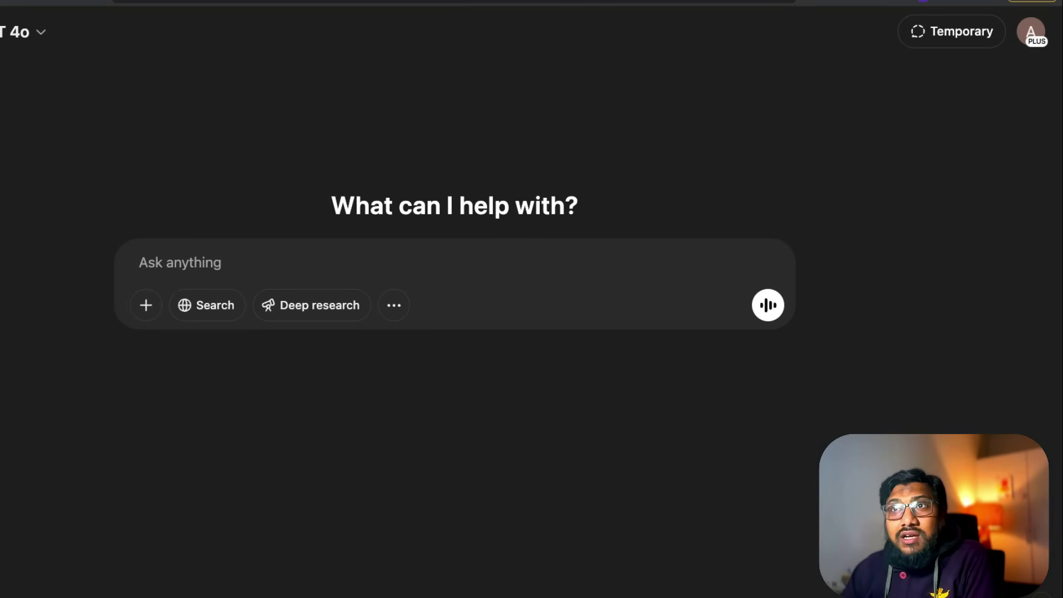
{"action": "left_click", "coordinate": [974, 37]}
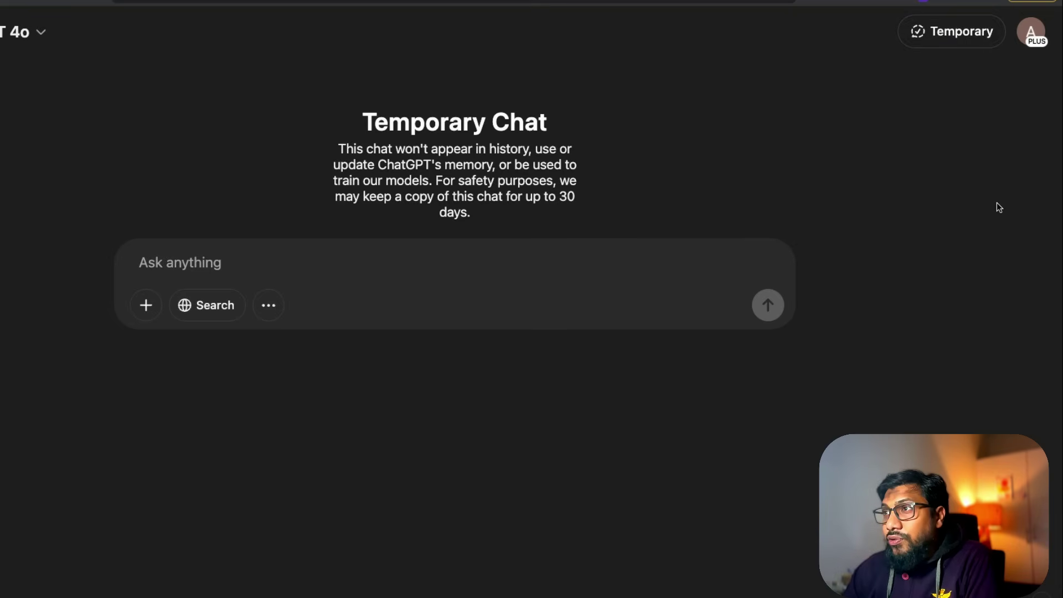
{"action": "left_click_drag", "start_coordinate": [338, 149], "coordinate": [528, 149]}
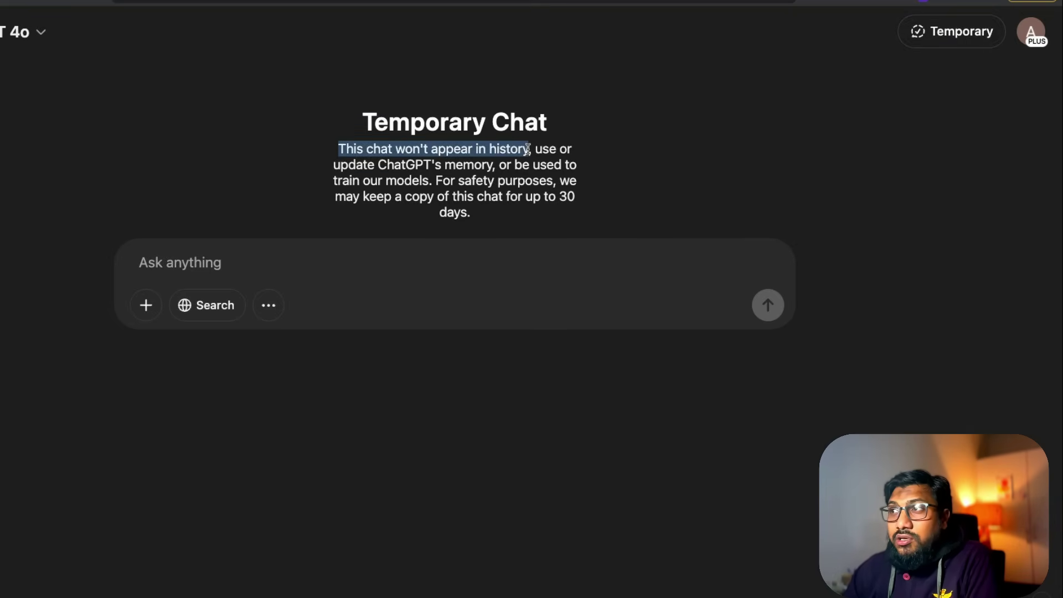
{"action": "double_click", "coordinate": [545, 149]}
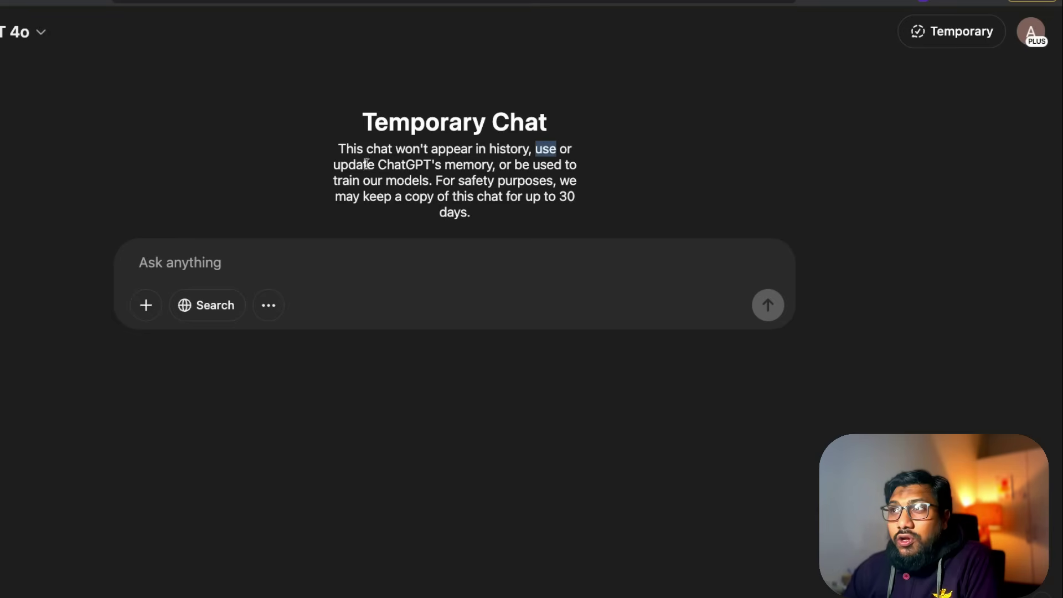
{"action": "left_click_drag", "start_coordinate": [333, 169], "coordinate": [532, 165]}
{"action": "left_click", "coordinate": [569, 164]}
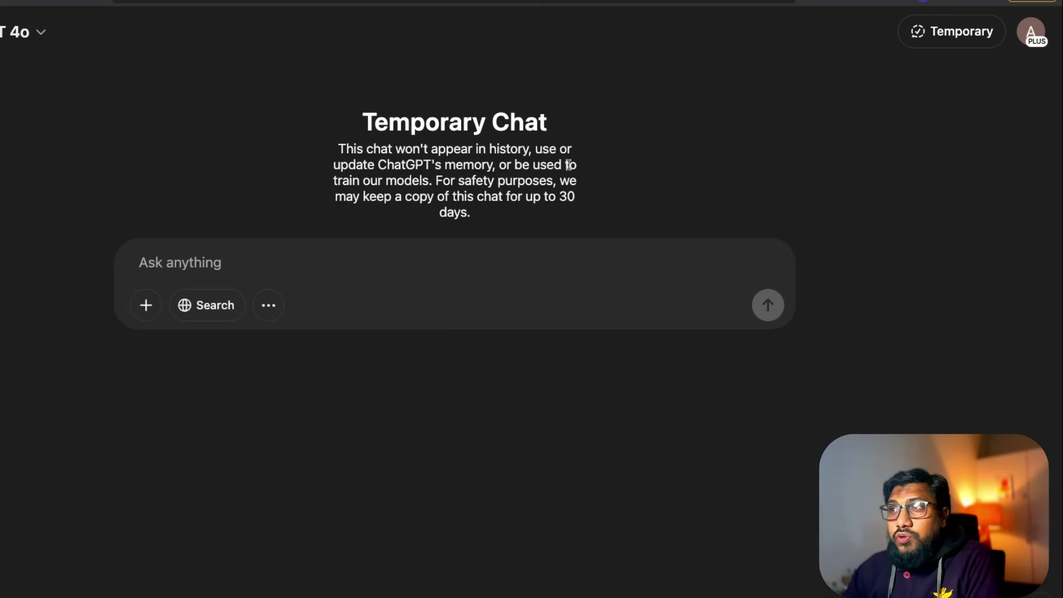
{"action": "left_click_drag", "start_coordinate": [437, 183], "coordinate": [548, 182]}
{"action": "left_click", "coordinate": [415, 194]}
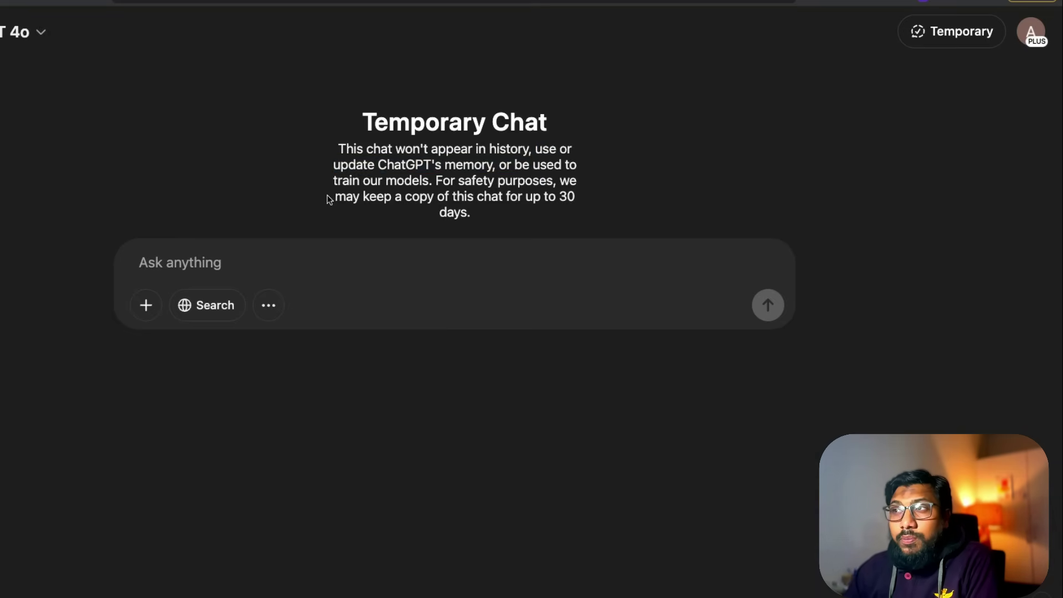
{"action": "left_click_drag", "start_coordinate": [327, 199], "coordinate": [498, 195]}
{"action": "left_click", "coordinate": [499, 194]}
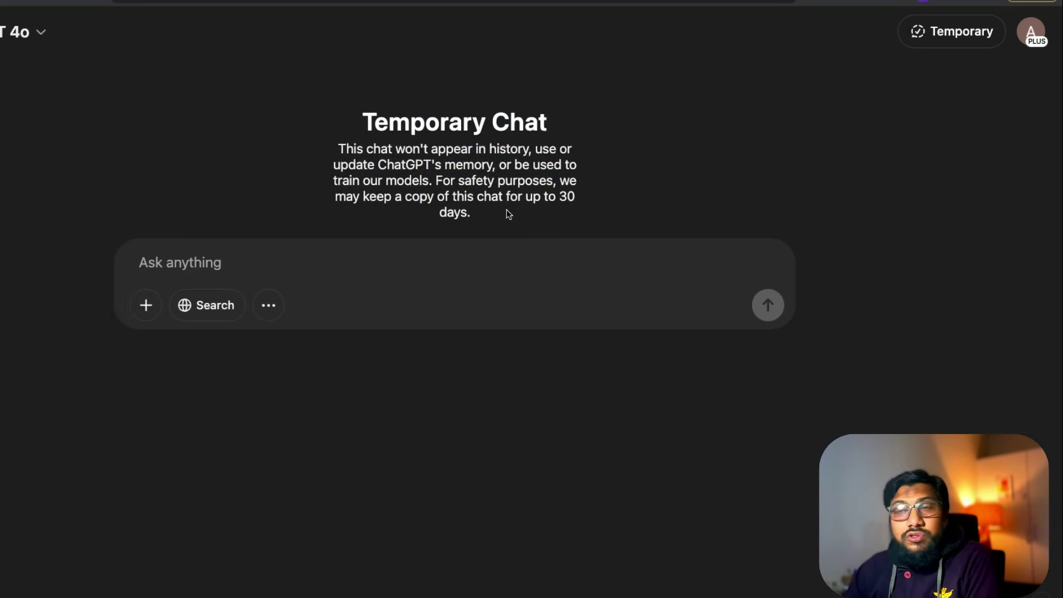
{"action": "left_click", "coordinate": [478, 259]}
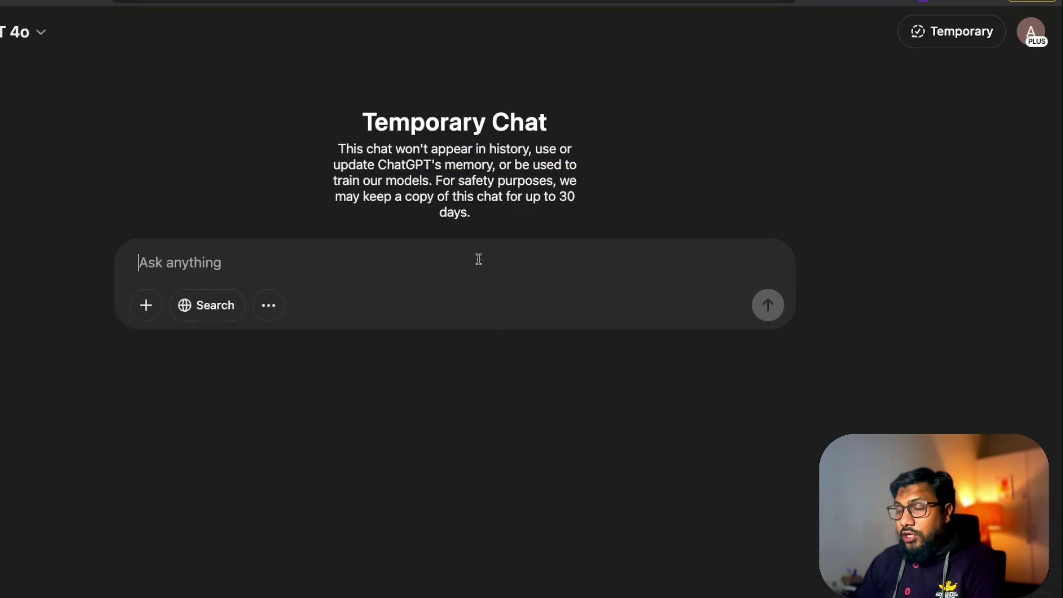
Ask the temporary chat for salwar gift ideas for a girlfriend at Brown University, then browse the enlarged outfit images
{"action": "type", "text": "do you know i have a"}
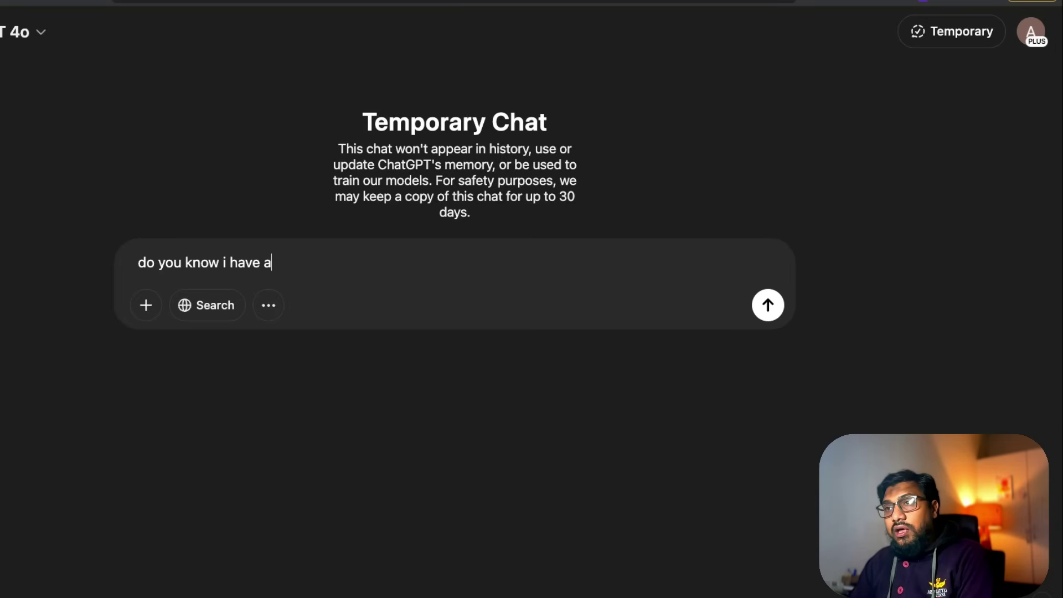
{"action": "type", "text": " gir"}
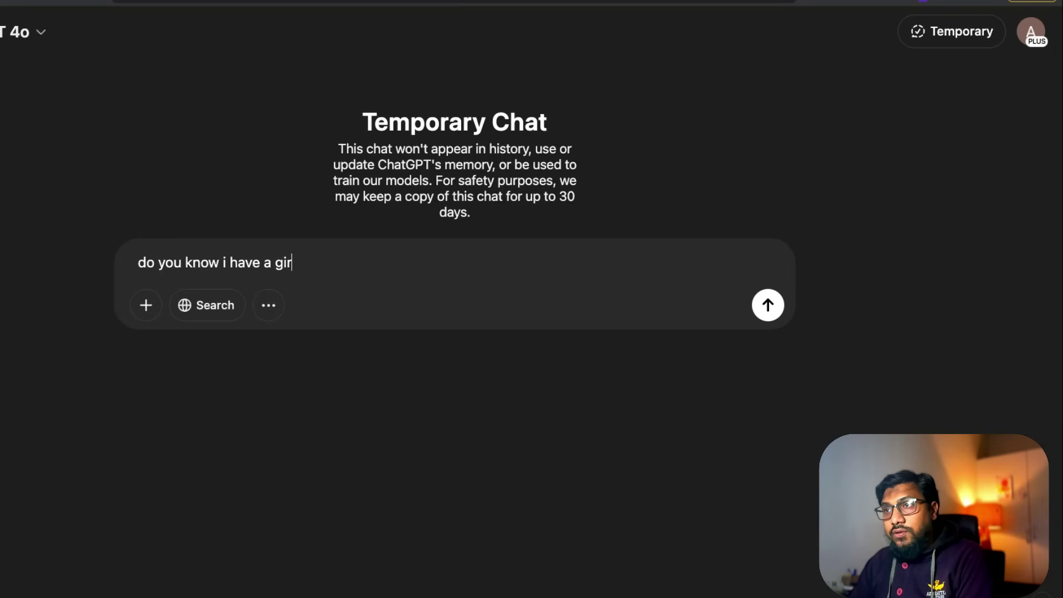
{"action": "type", "text": "l friend named Ms "}
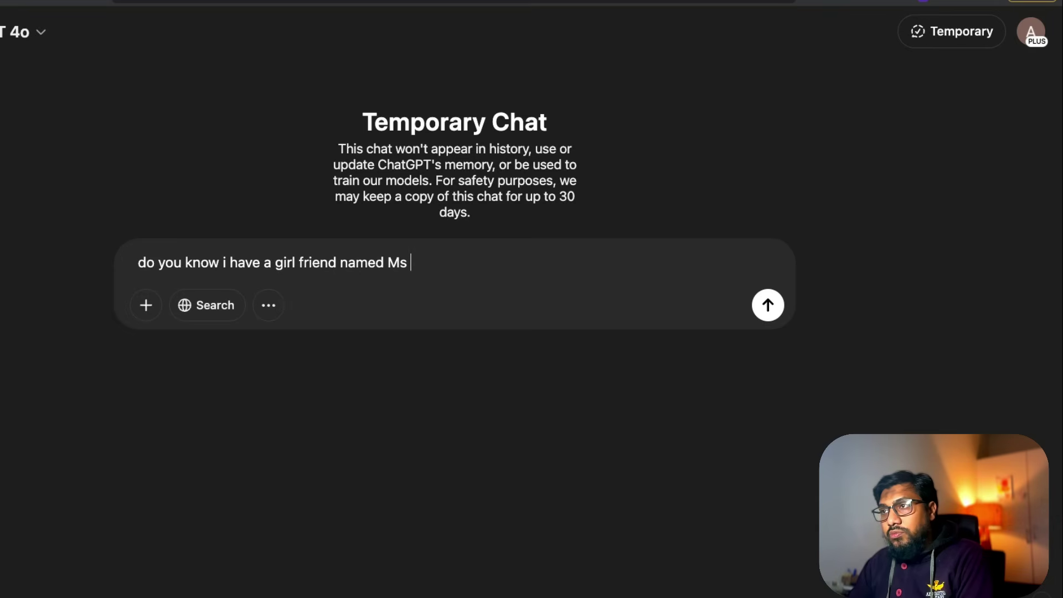
{"action": "type", "text": "Brown from Brown University"}
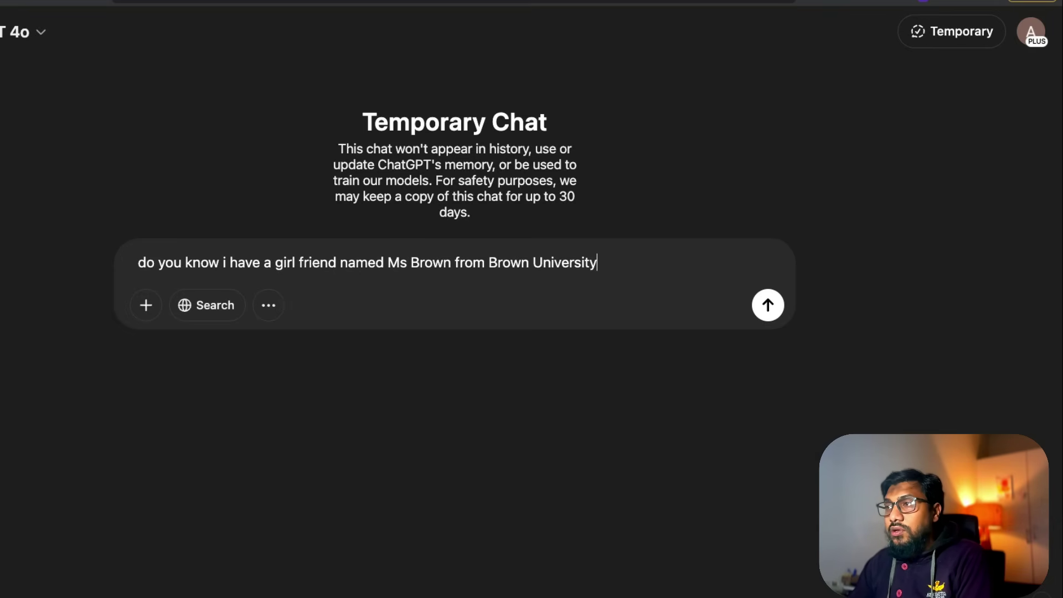
{"action": "type", "text": "? I wnat"}
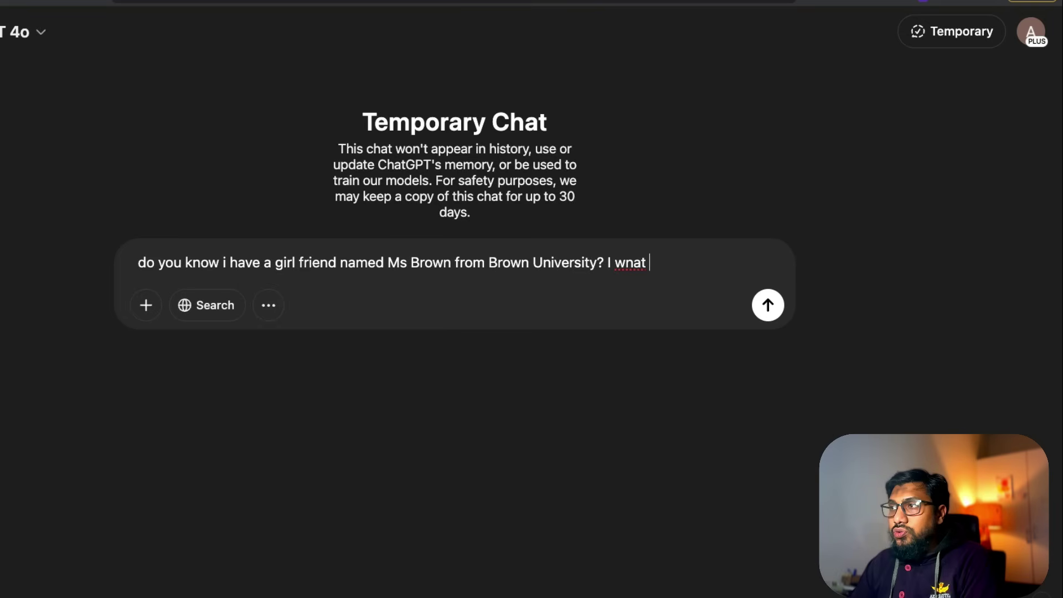
{"action": "key", "text": "BackSpace"}
{"action": "key", "text": "BackSpace"}
{"action": "key", "text": "BackSpace"}
{"action": "key", "text": "BackSpace"}
{"action": "type", "text": "ant to "}
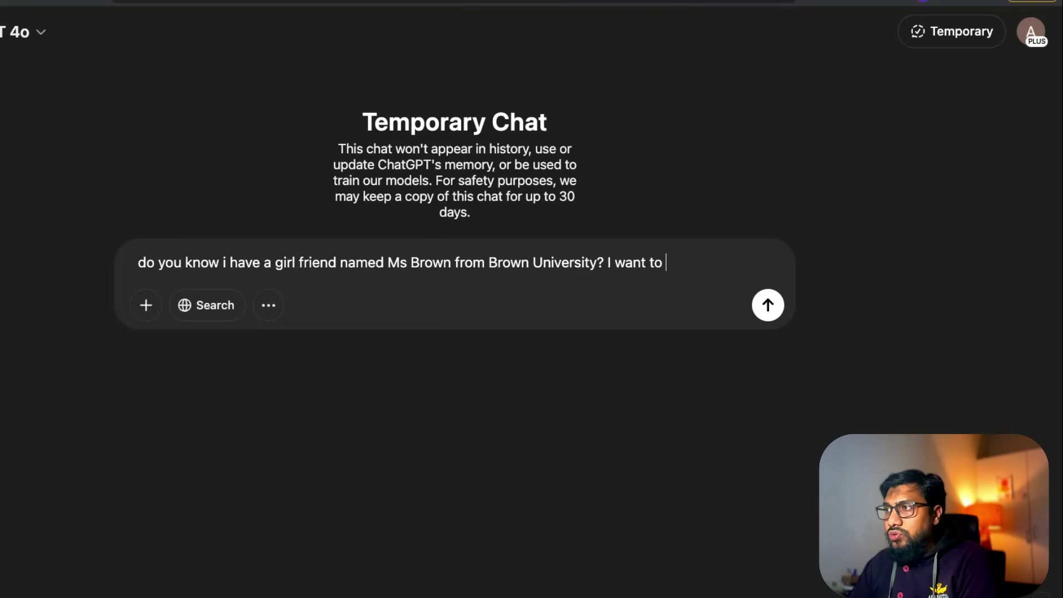
{"action": "type", "text": "buy a nice sal"}
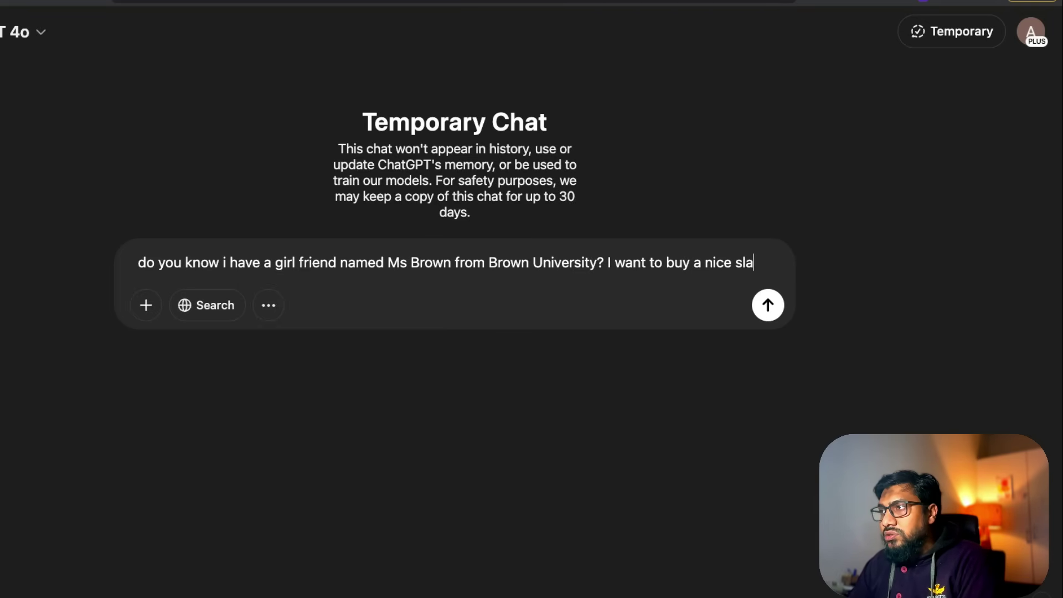
{"action": "key", "text": "BackSpace"}
{"action": "type", "text": "alwar "}
{"action": "type", "text": "fa"}
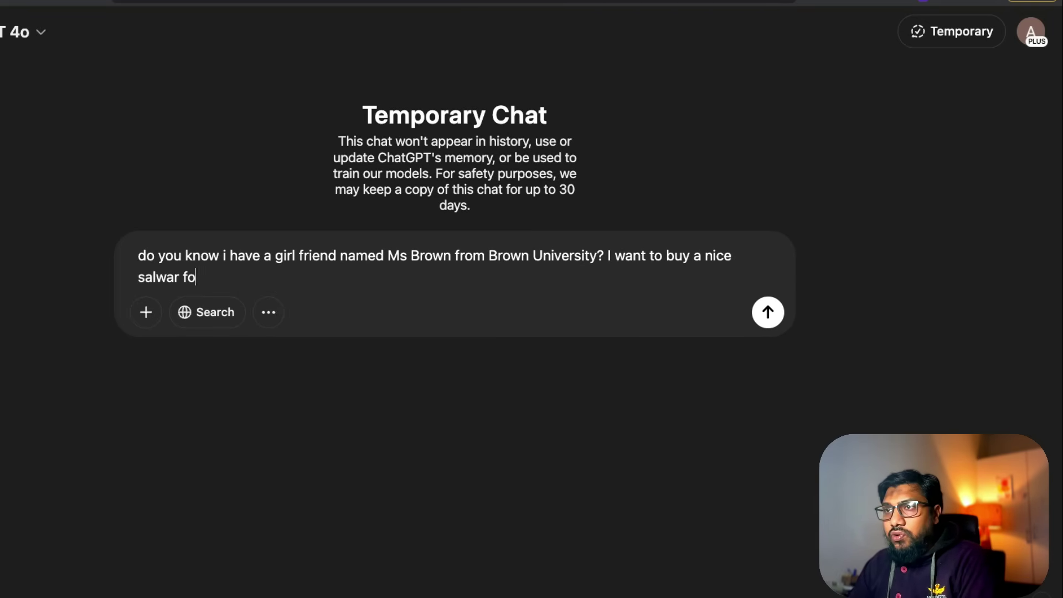
{"action": "type", "text": "r her"}
{"action": "key", "text": "Return"}
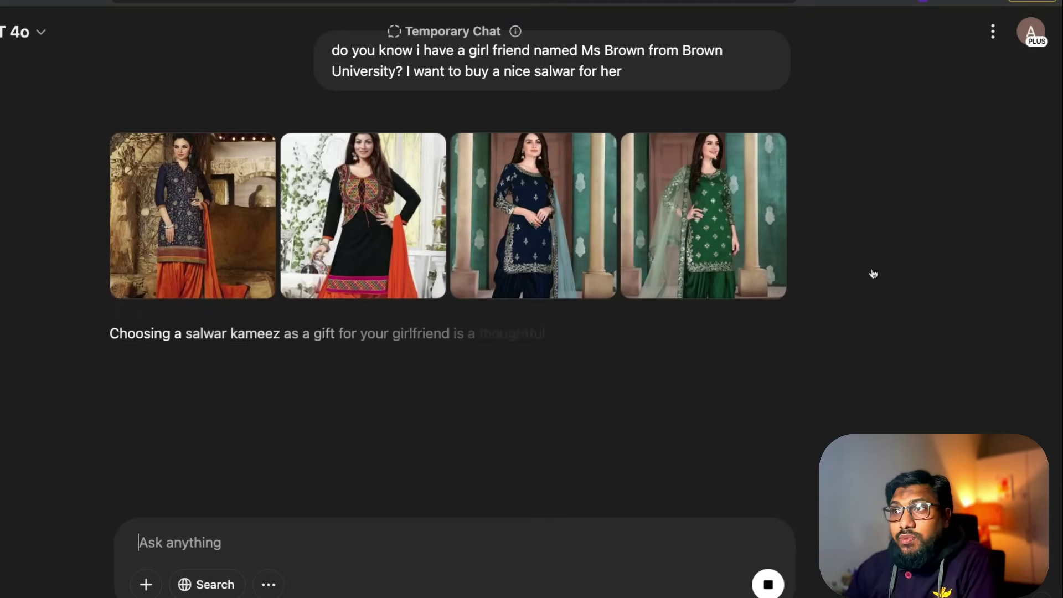
{"action": "left_click", "coordinate": [723, 267]}
{"action": "left_click", "coordinate": [653, 257]}
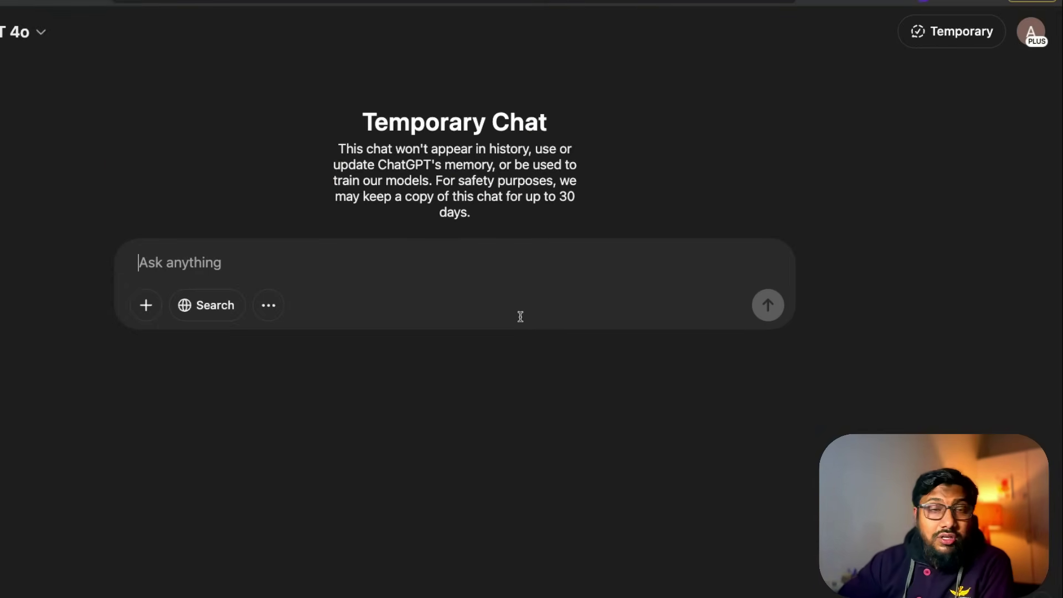
Leave temporary mode and send the corrected message introducing the girlfriend from Brown University
{"action": "left_click", "coordinate": [944, 32]}
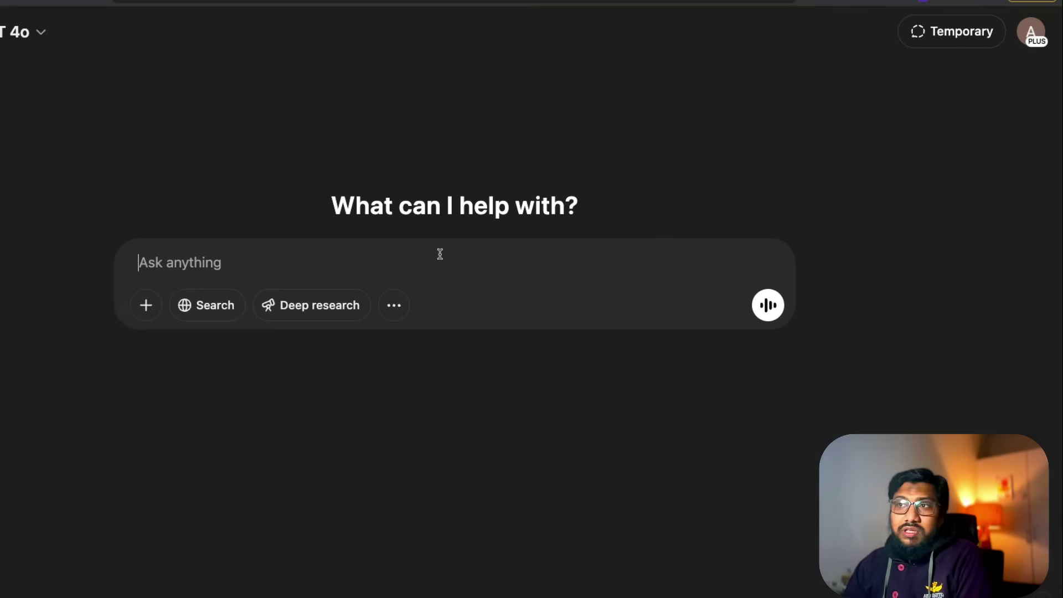
{"action": "type", "text": "Do you know I have got a girl friend named Kitty Girl and she's bronw?"}
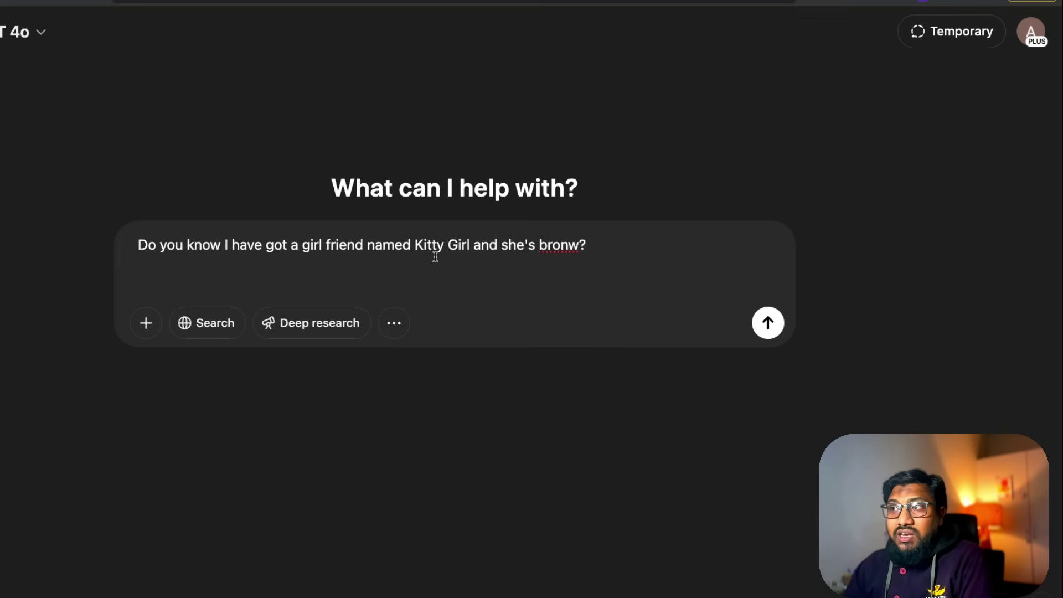
{"action": "double_click", "coordinate": [561, 245]}
{"action": "type", "text": "brown"}
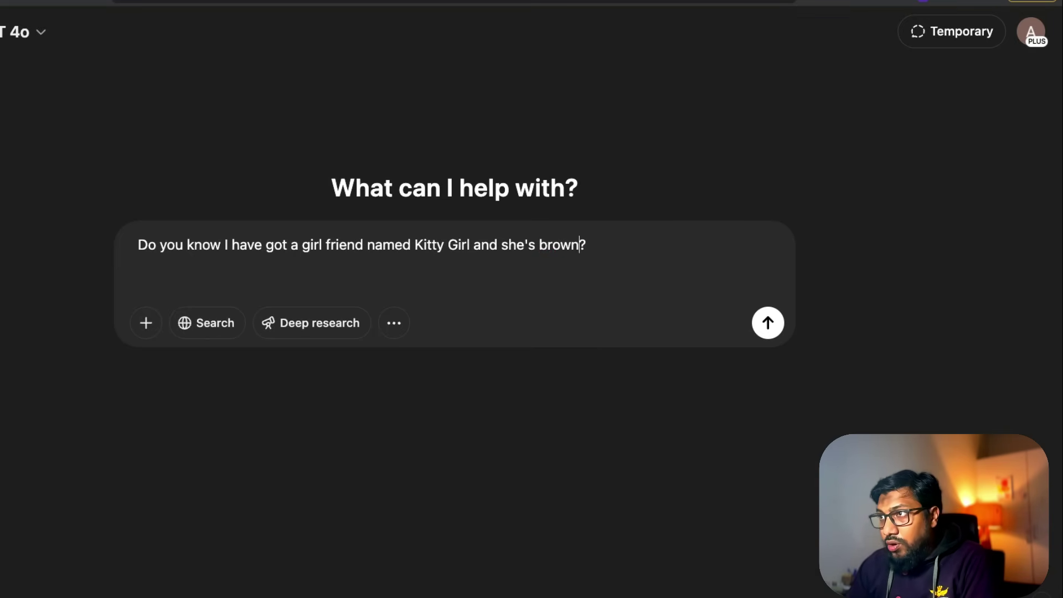
{"action": "key", "text": "Return"}
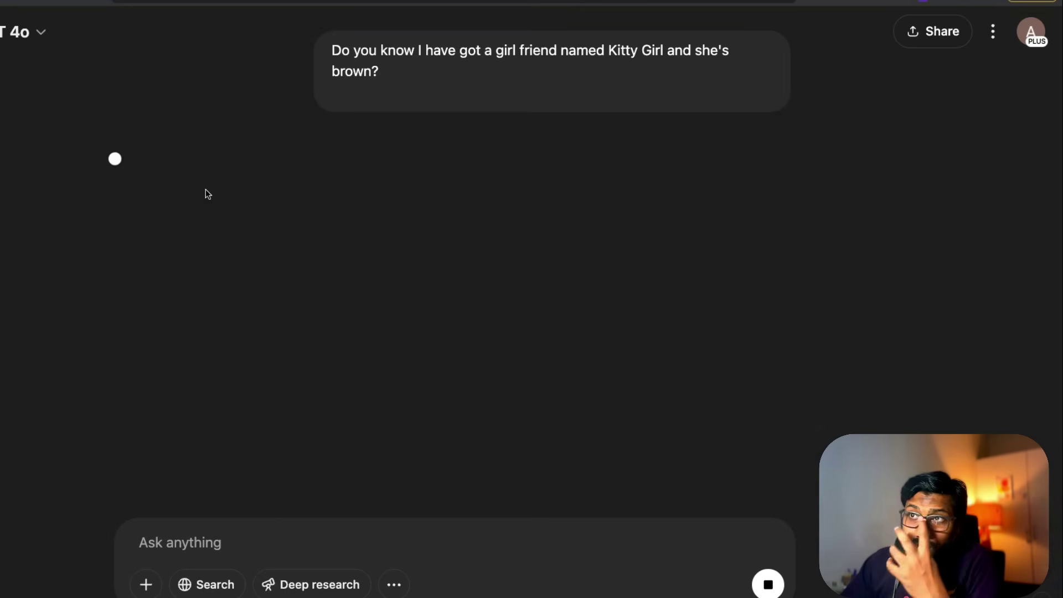
Check the saved memory, then send 'she is a professor at Brown University and I'd love to buy a red salwar for her'
{"action": "left_click", "coordinate": [224, 166]}
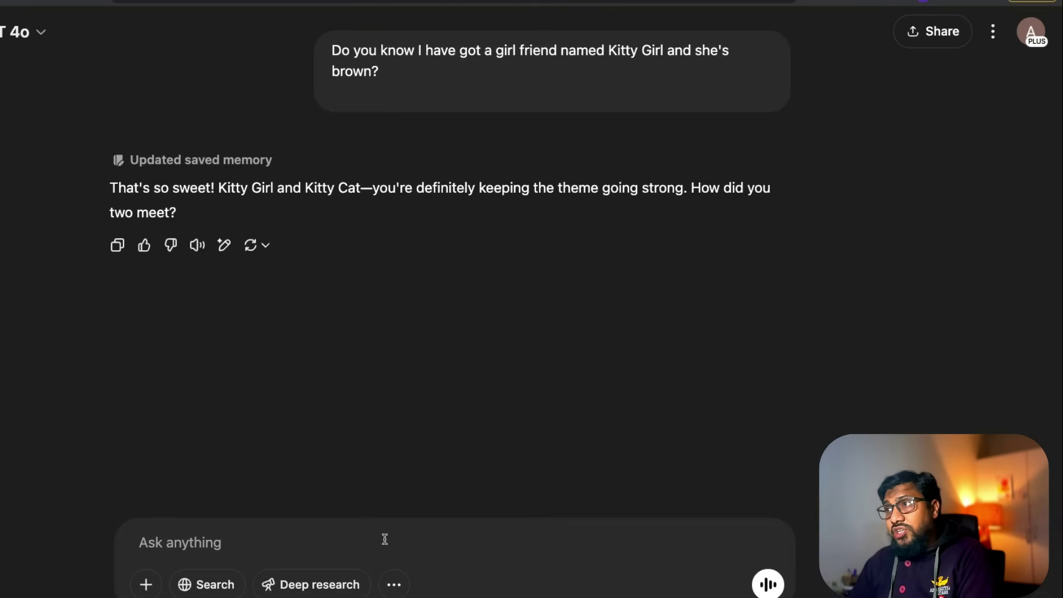
{"action": "type", "text": "she stud"}
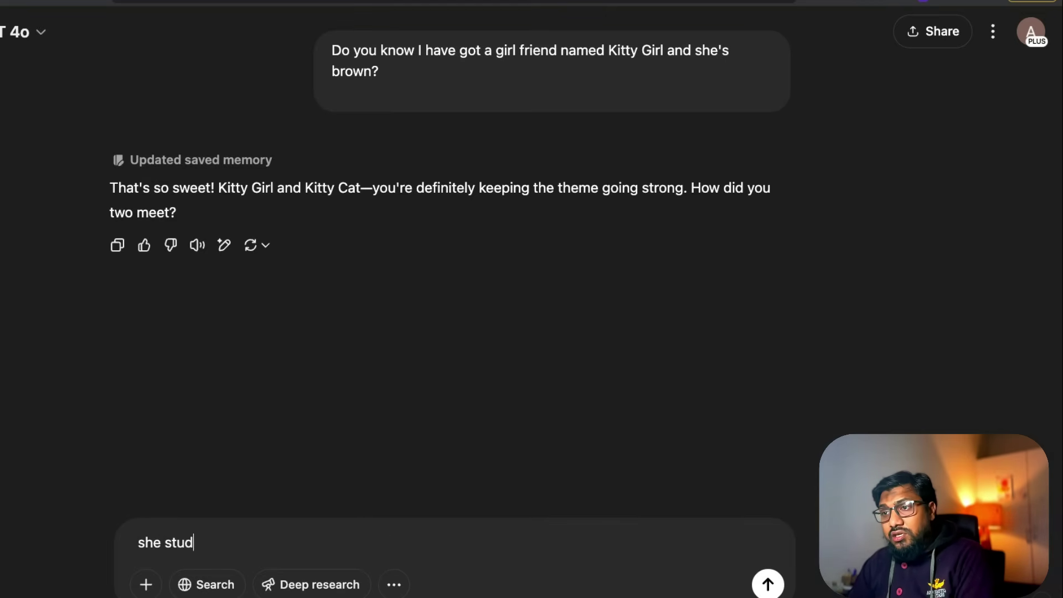
{"action": "type", "text": "ies"}
{"action": "key", "text": "ctrl+a"}
{"action": "type", "text": "she "}
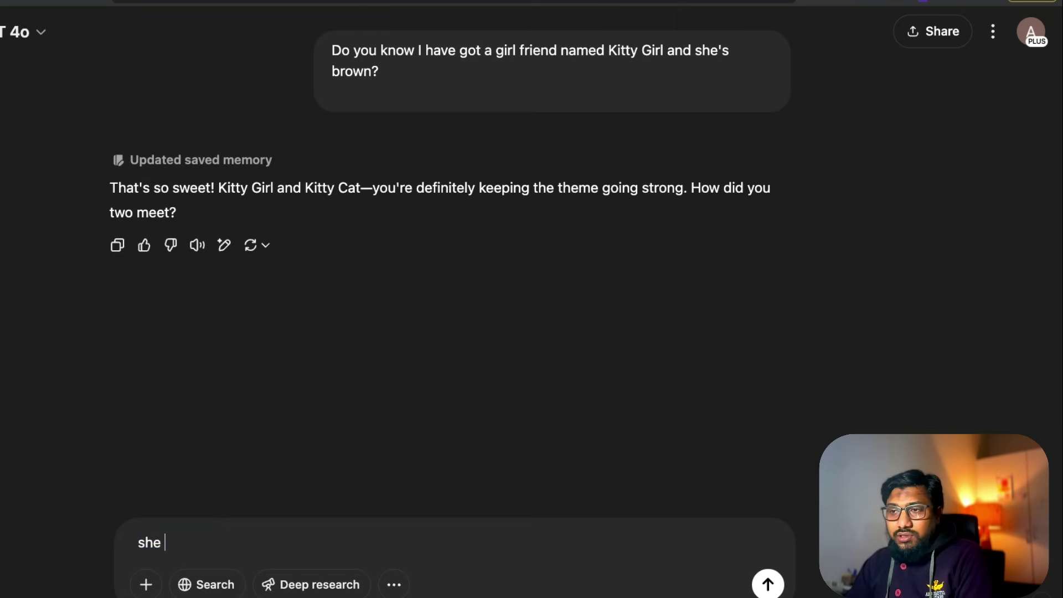
{"action": "type", "text": "is a professor at B"}
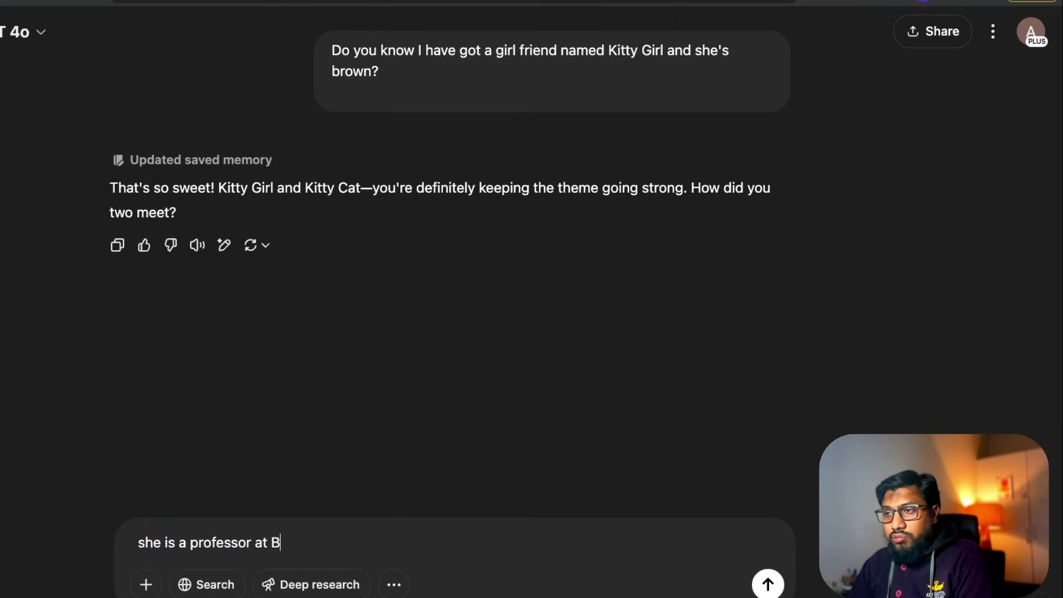
{"action": "type", "text": "rown Univers"}
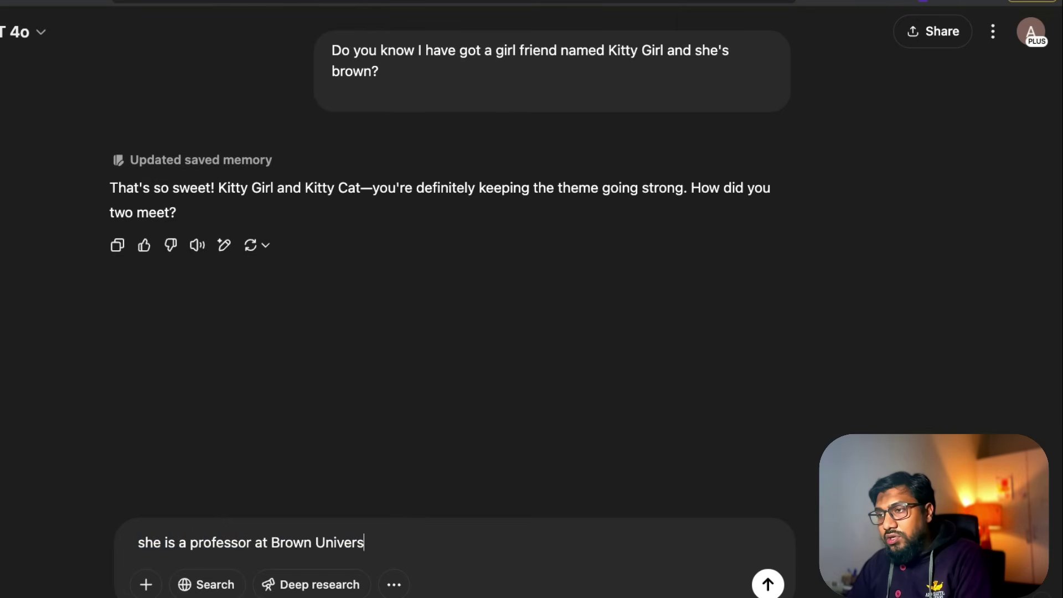
{"action": "type", "text": "ity and she"}
{"action": "key", "text": "BackSpace"}
{"action": "key", "text": "BackSpace"}
{"action": "key", "text": "BackSpace"}
{"action": "type", "text": "I"}
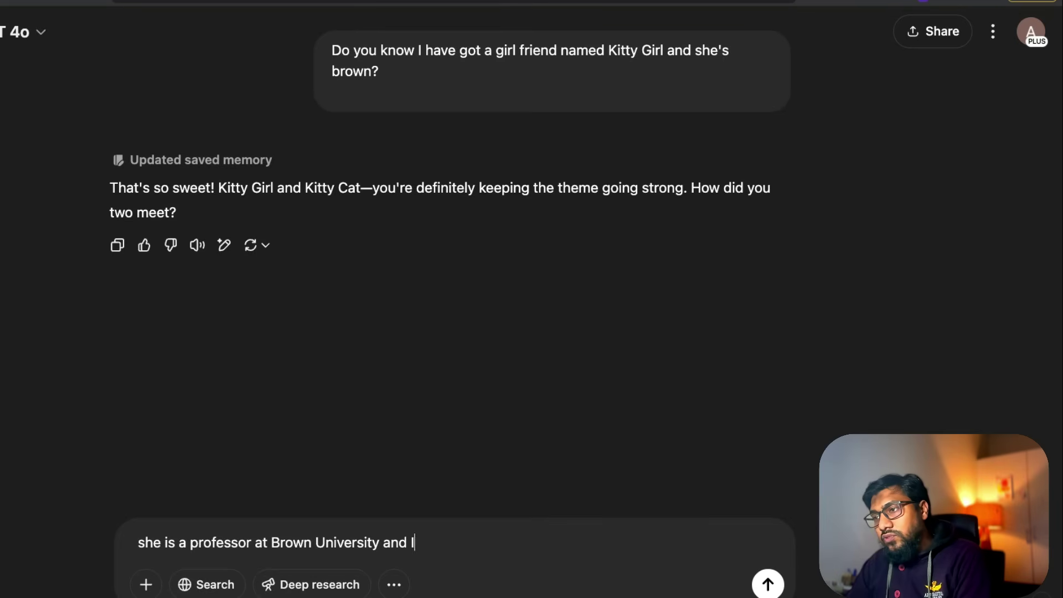
{"action": "type", "text": "'d love to buy "}
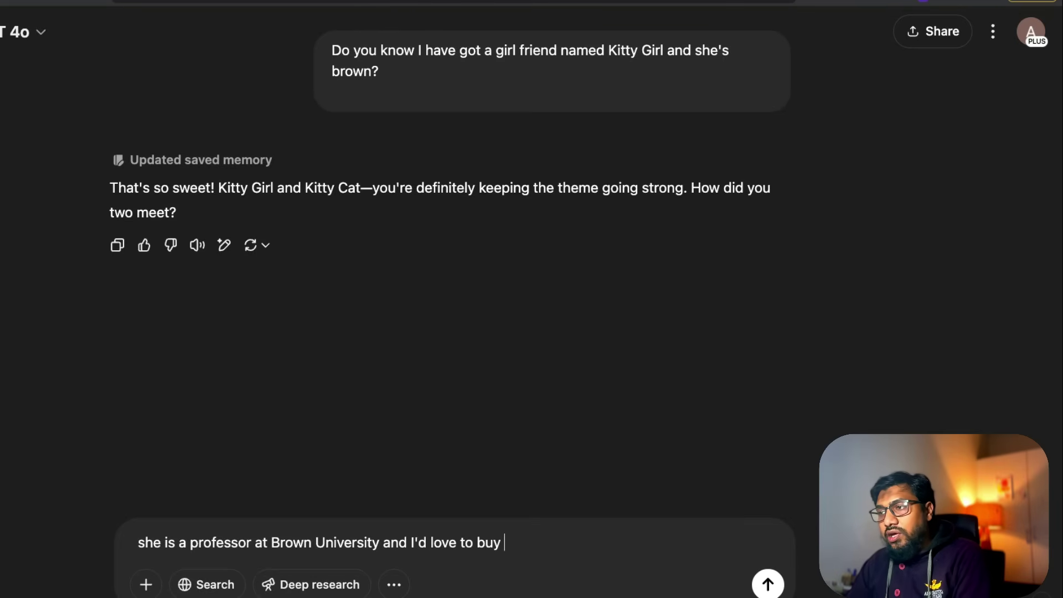
{"action": "type", "text": "a red salwar f"}
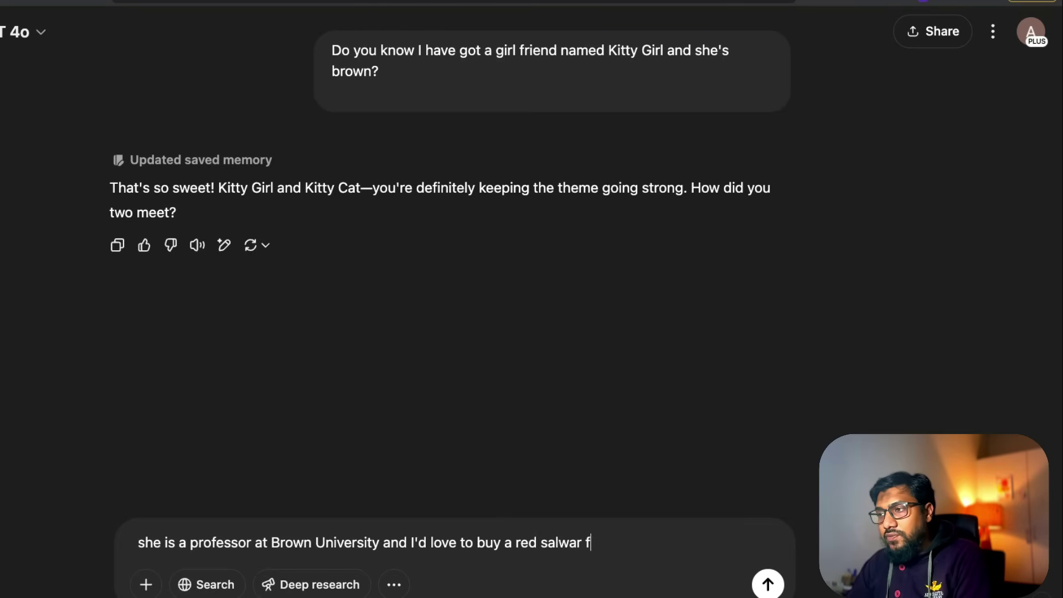
{"action": "type", "text": "or her"}
{"action": "key", "text": "Return"}
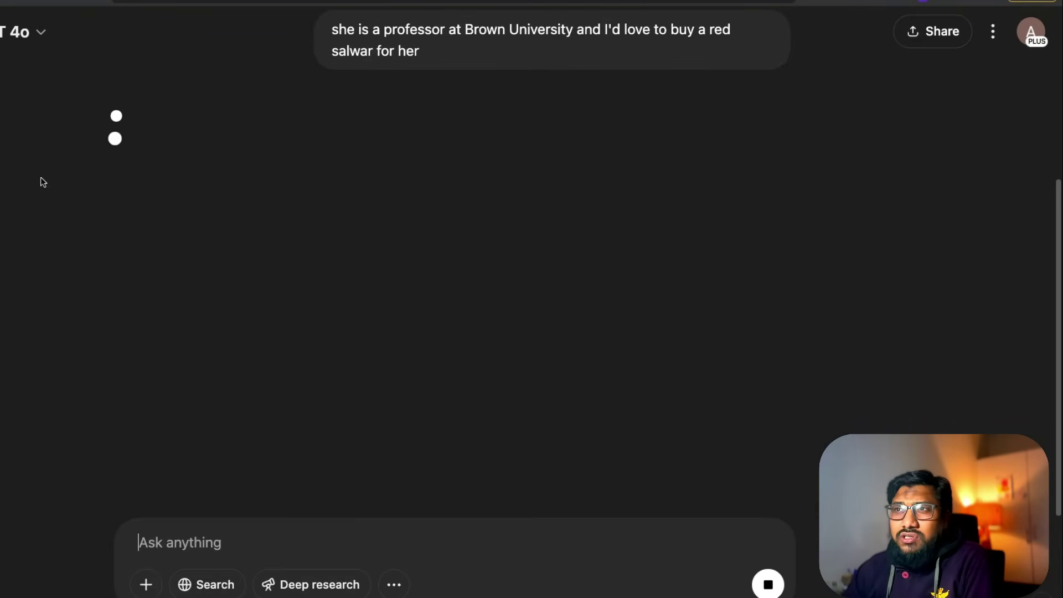
Review the newly saved memory, then send that the anniversary is on April 12th
{"action": "left_click", "coordinate": [162, 117]}
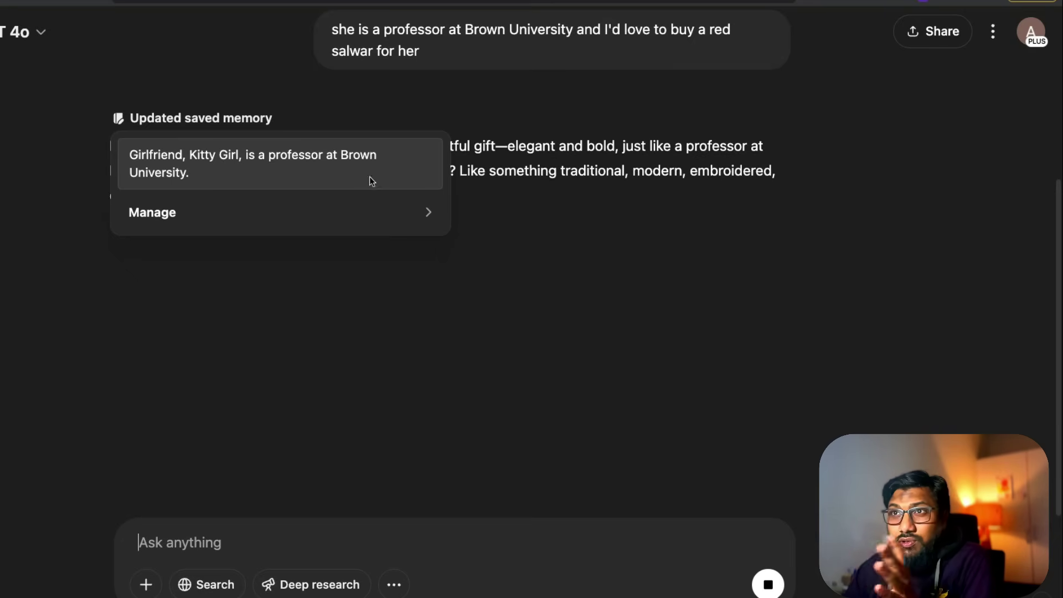
{"action": "left_click", "coordinate": [570, 328]}
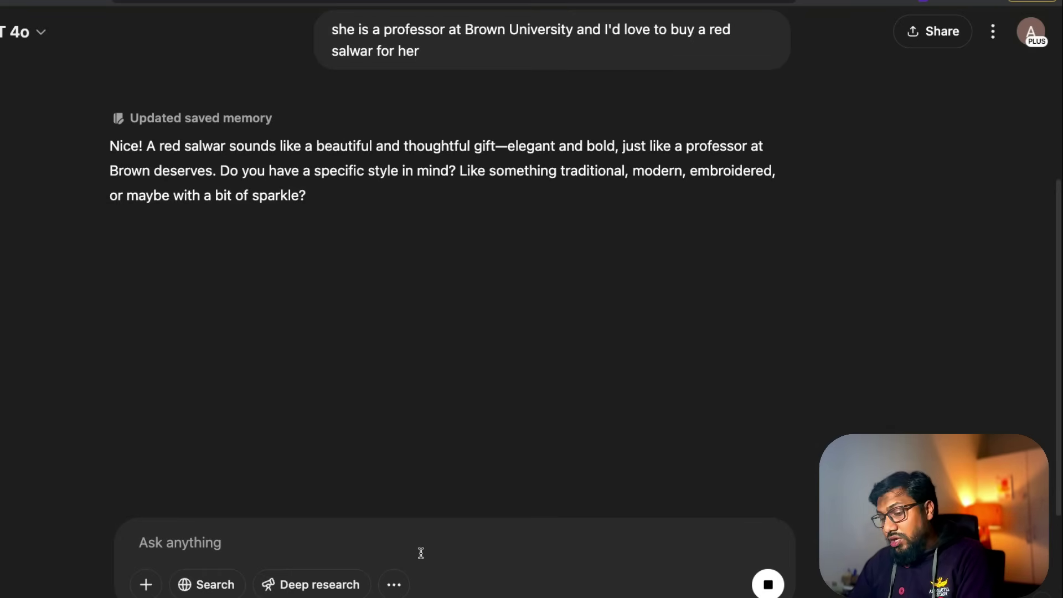
{"action": "type", "text": "she has"}
{"action": "key", "text": "super+a"}
{"action": "type", "text": "we "}
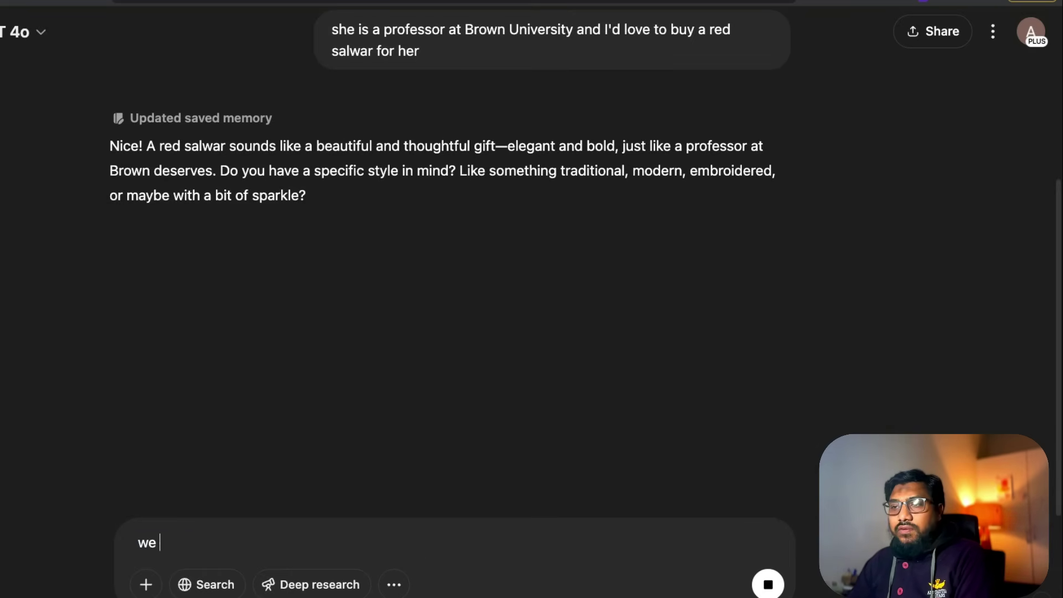
{"action": "type", "text": "have our annives"}
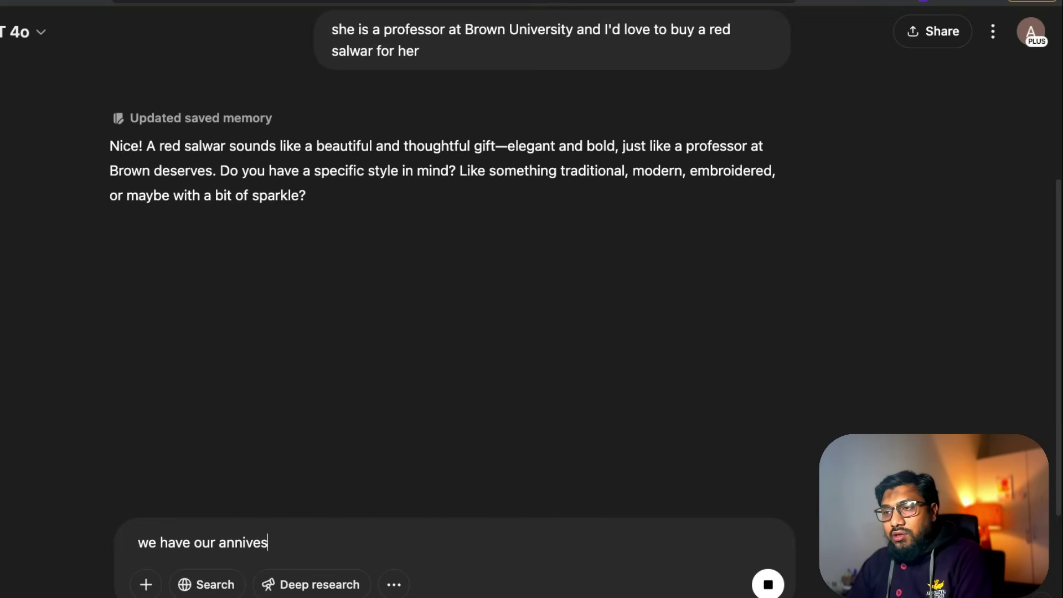
{"action": "key", "text": "BackSpace"}
{"action": "type", "text": "rsary on"}
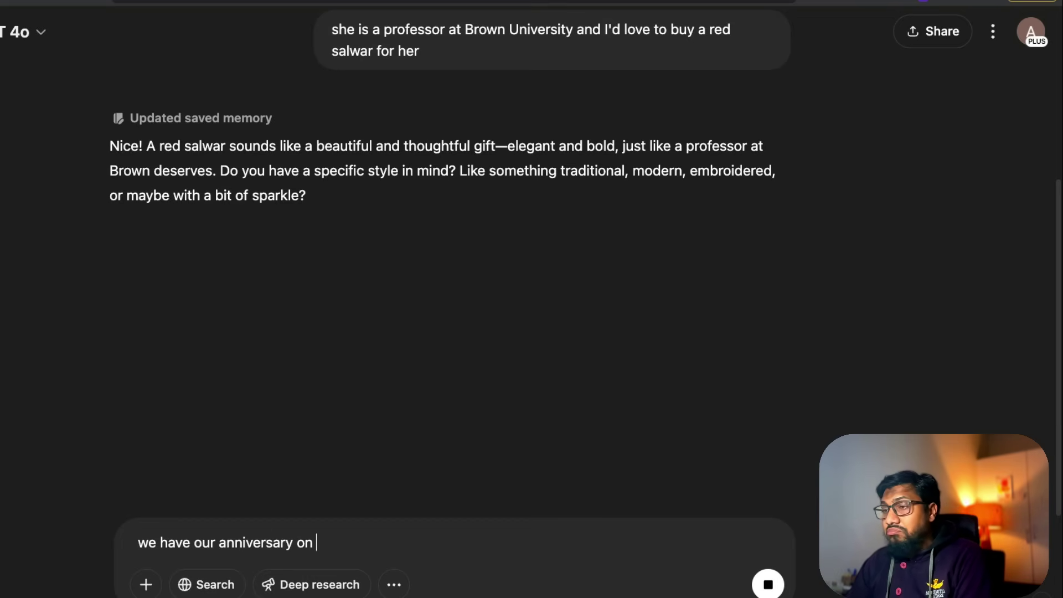
{"action": "type", "text": " April 12th"}
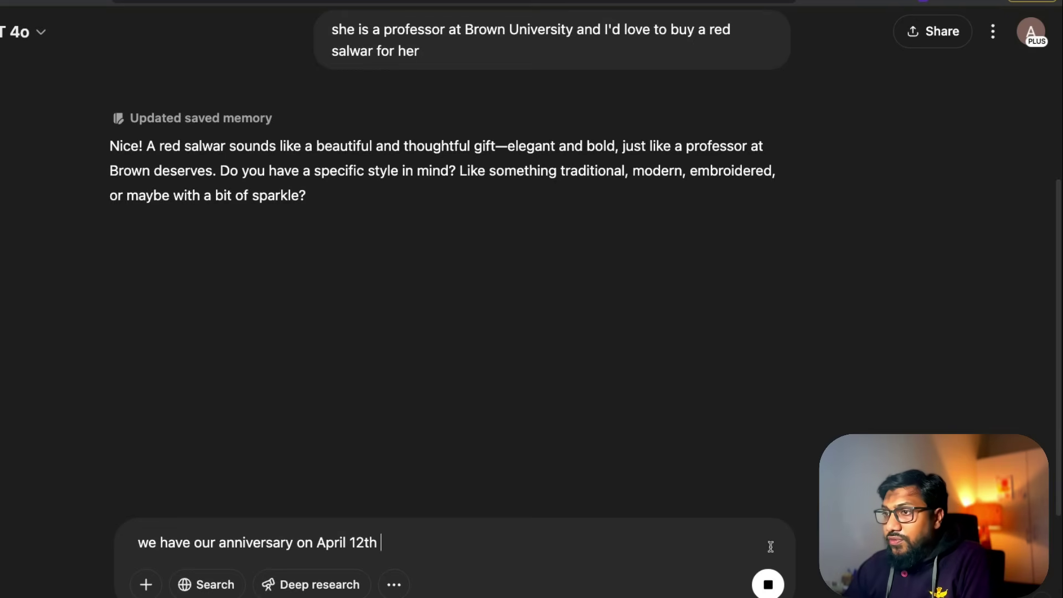
{"action": "left_click", "coordinate": [769, 586]}
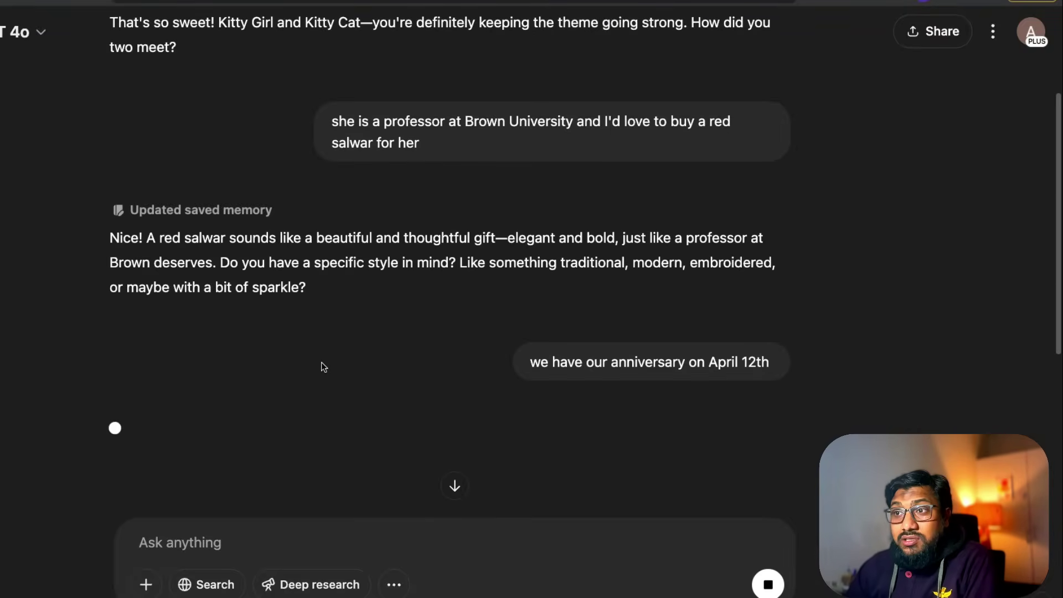
{"action": "mouse_move", "coordinate": [132, 226]}
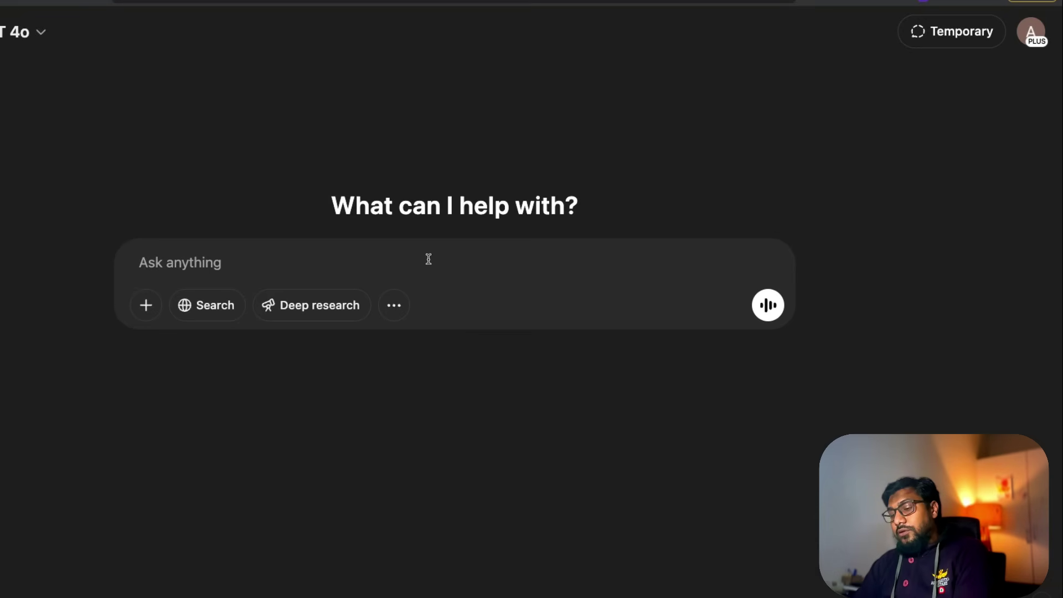
In a new chat, quiz ChatGPT on the girlfriend's name and 'when is our anniversary?'
{"action": "type", "text": "i hav e"}
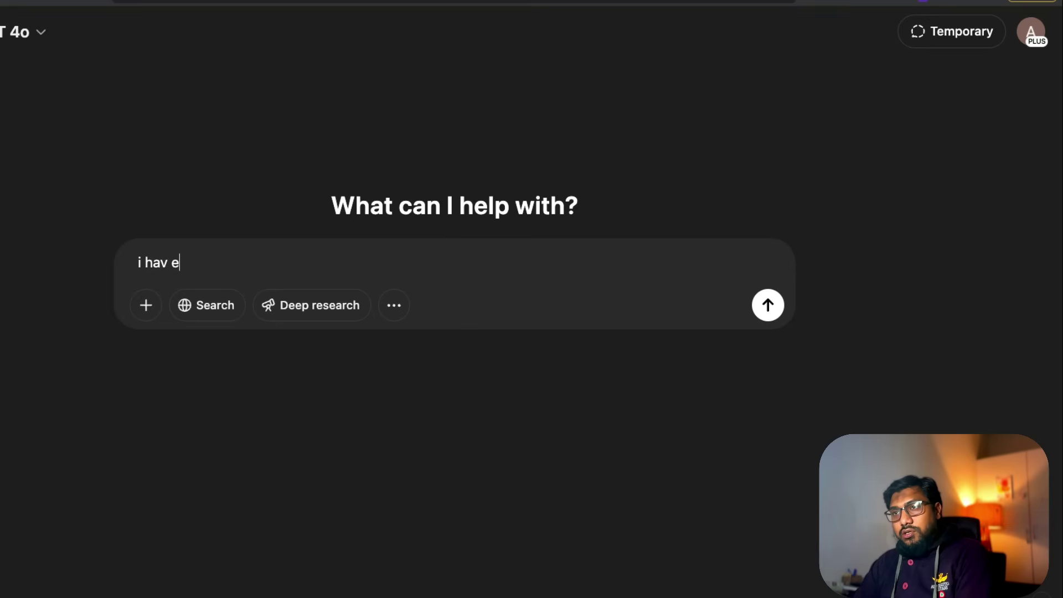
{"action": "type", "text": " a quiz"}
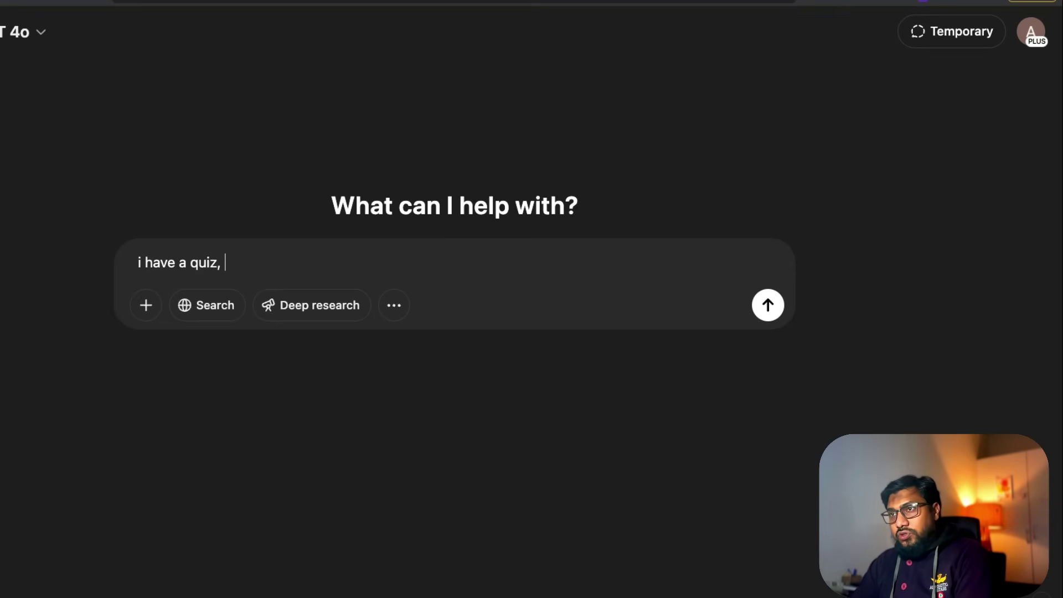
{"action": "type", "text": ", do know my f"}
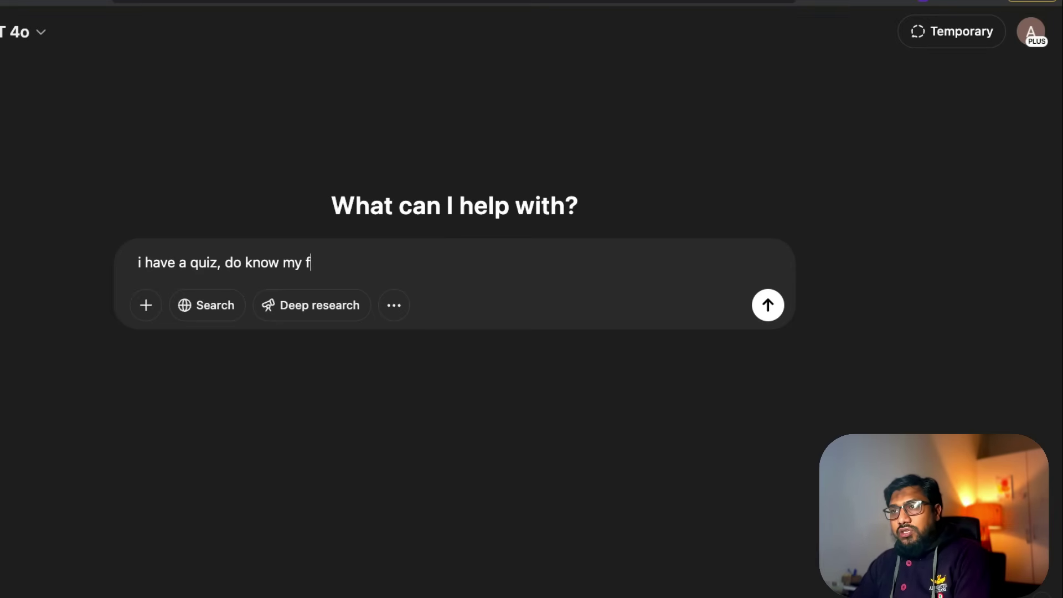
{"action": "key", "text": "BackSpace"}
{"action": "type", "text": "gf name?"}
{"action": "key", "text": "Return"}
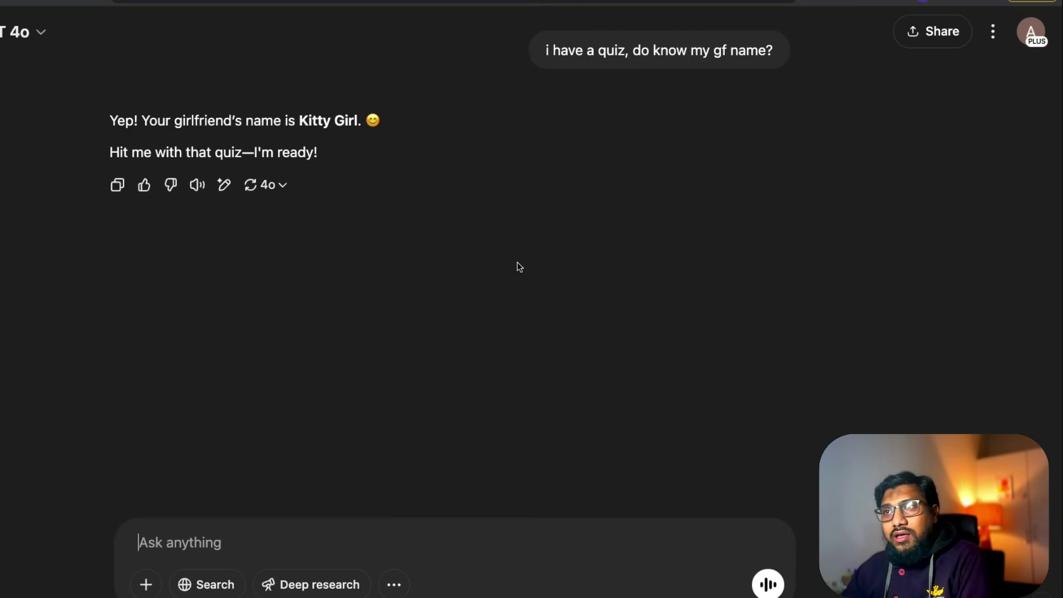
{"action": "type", "text": "when is o"}
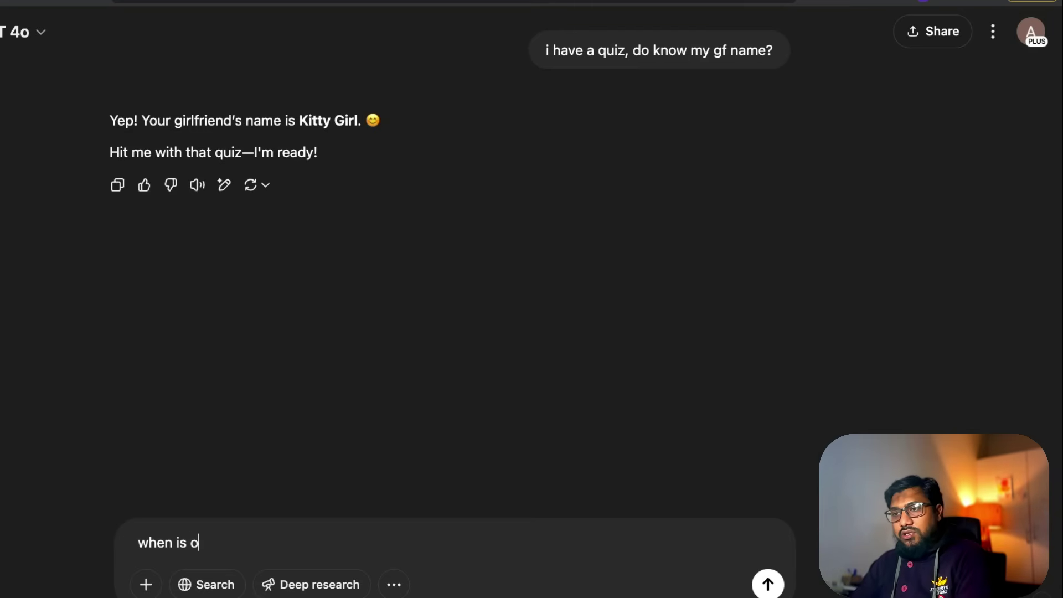
{"action": "type", "text": "ur anniversary?"}
{"action": "key", "text": "Return"}
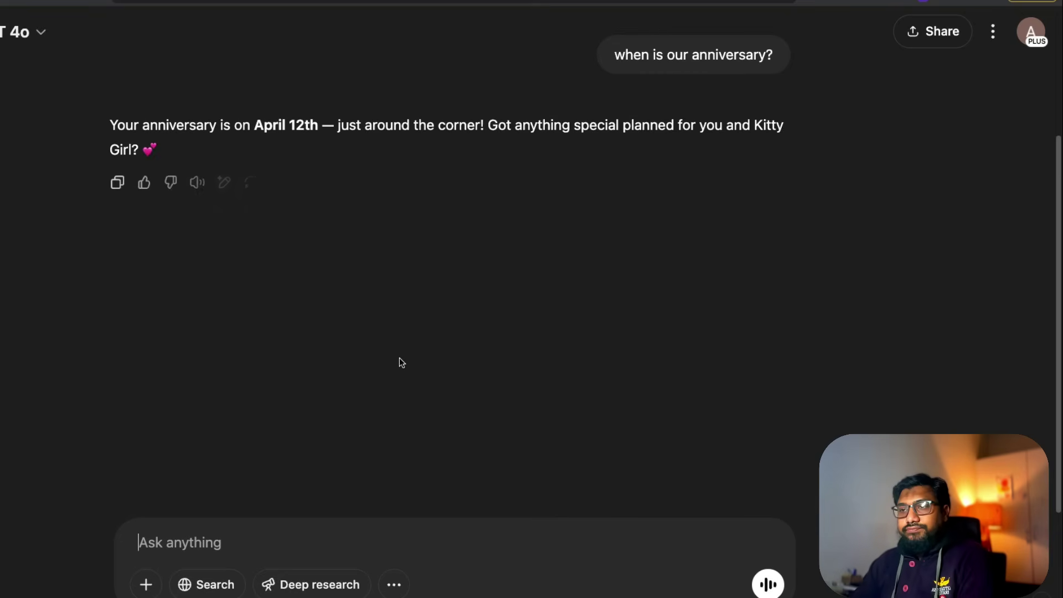
Ask what colour she likes and whether she likes cats, highlighting the brown-cat mention in the reply
{"action": "type", "text": "what color she "}
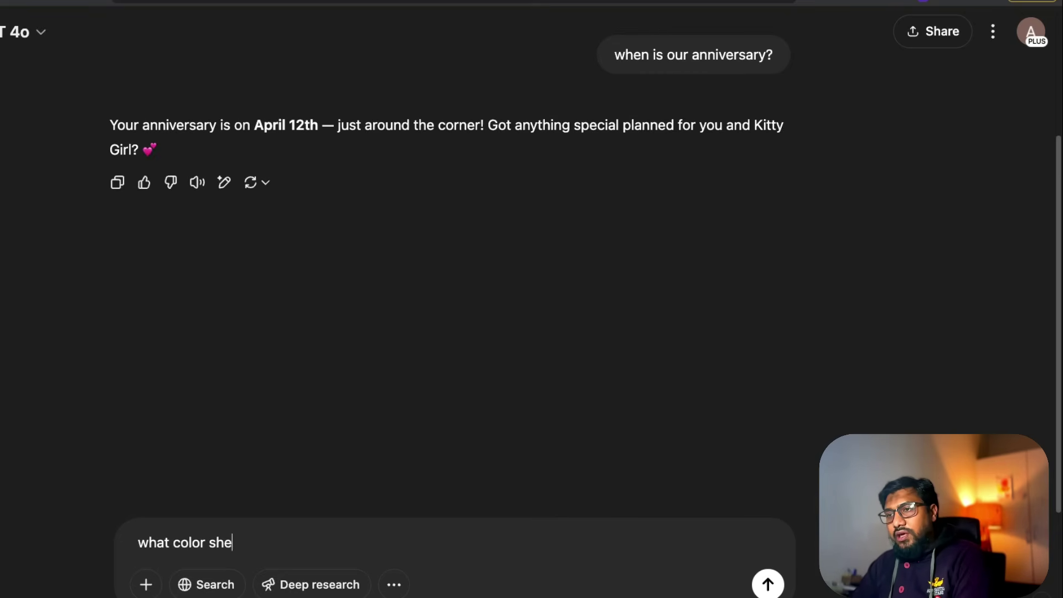
{"action": "type", "text": " likes?"}
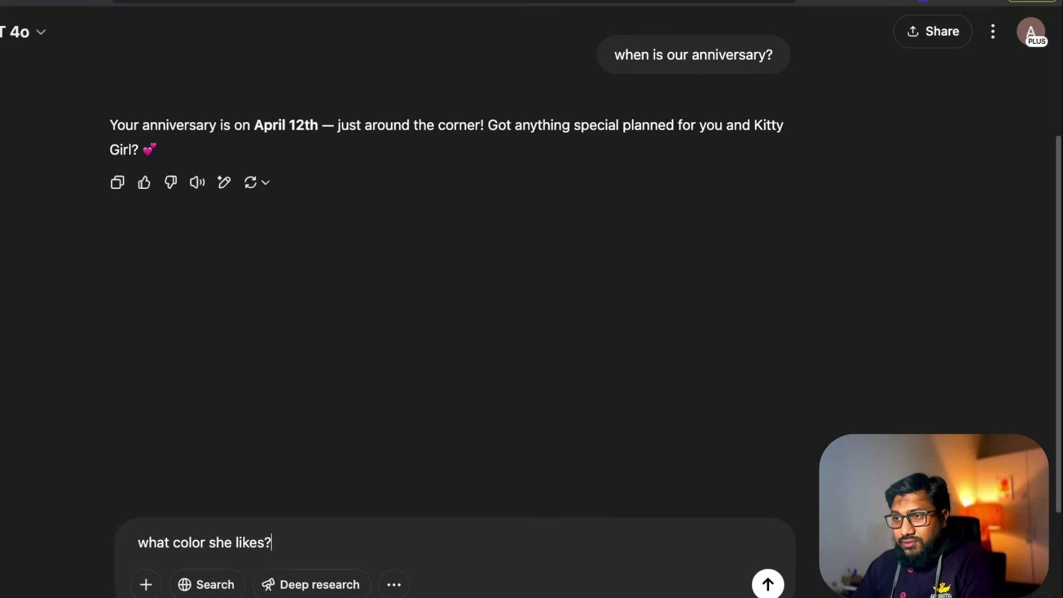
{"action": "key", "text": "Return"}
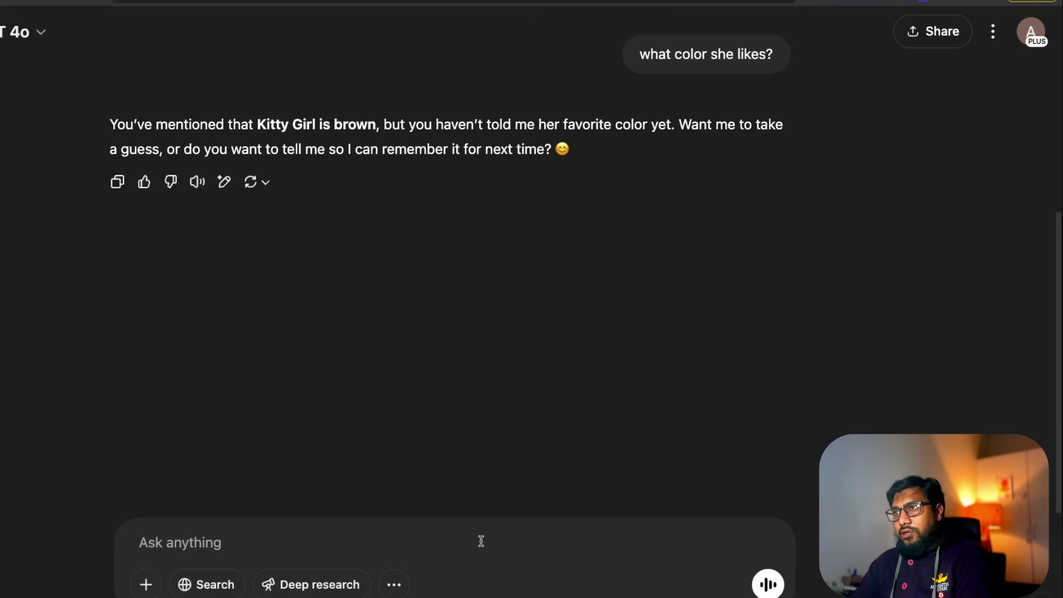
{"action": "type", "text": "do you thi"}
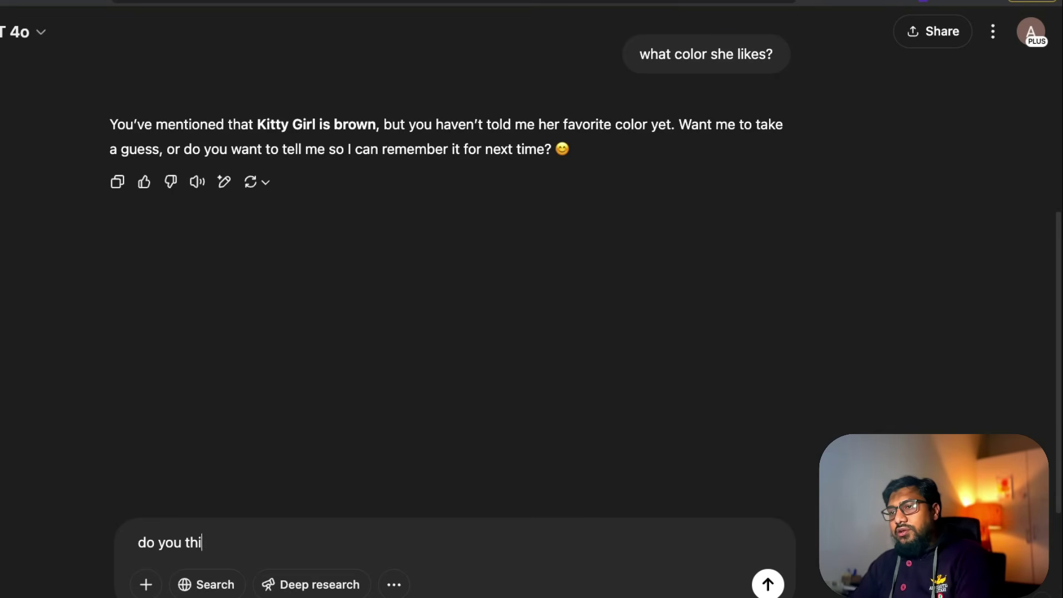
{"action": "type", "text": "nk she likes a cat?"}
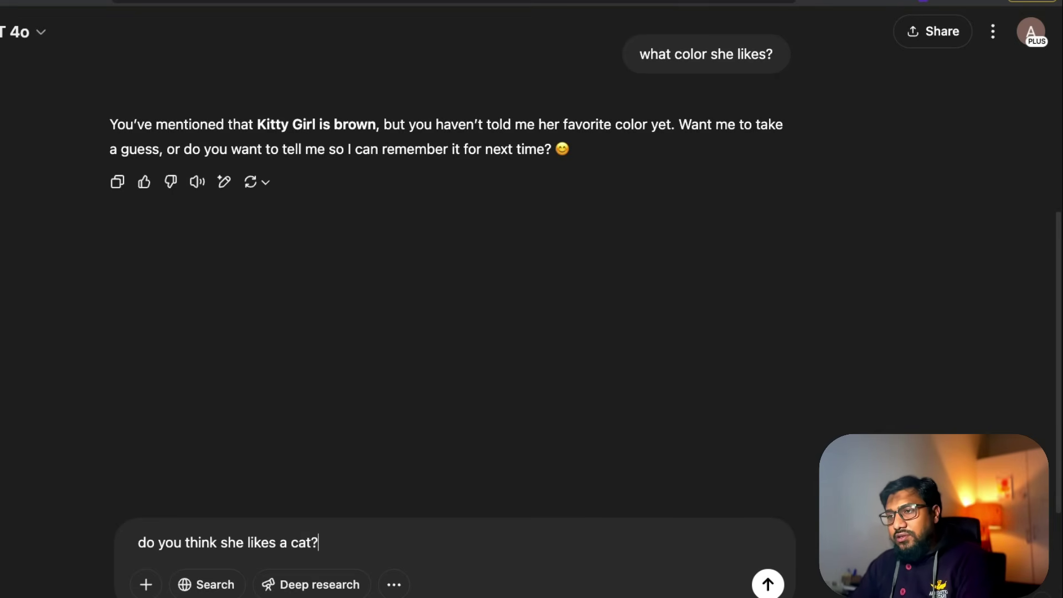
{"action": "key", "text": "Return"}
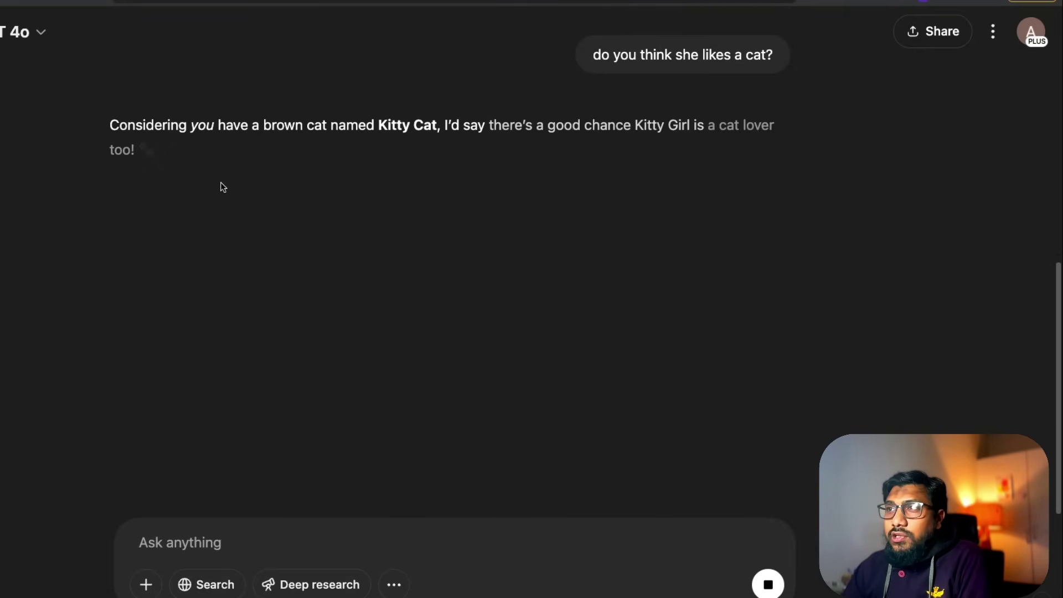
{"action": "left_click_drag", "start_coordinate": [218, 126], "coordinate": [413, 129]}
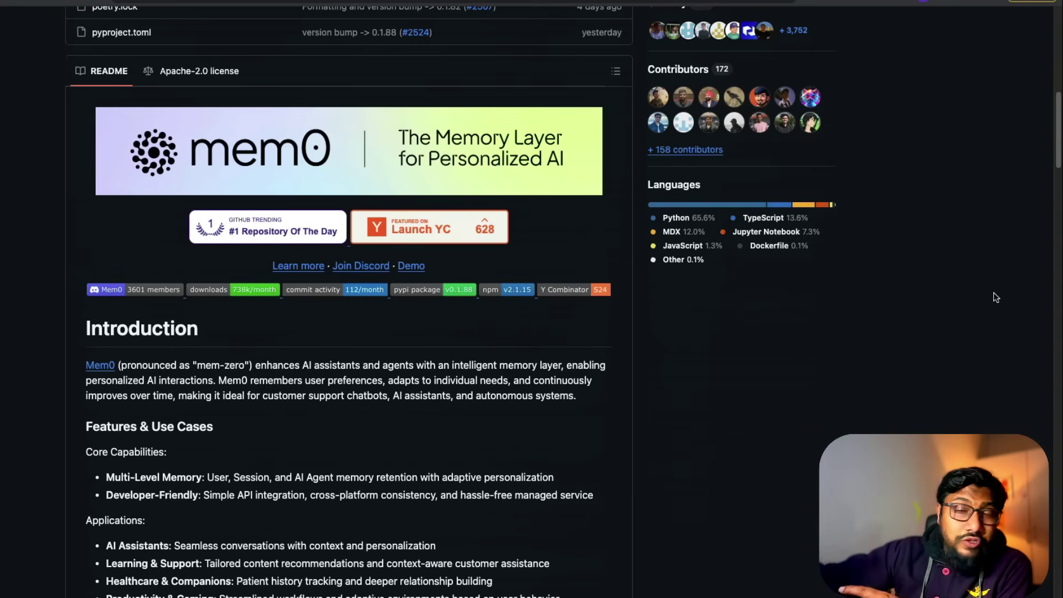
{"action": "scroll", "coordinate": [996, 298], "scroll_direction": "up", "scroll_amount": 10}
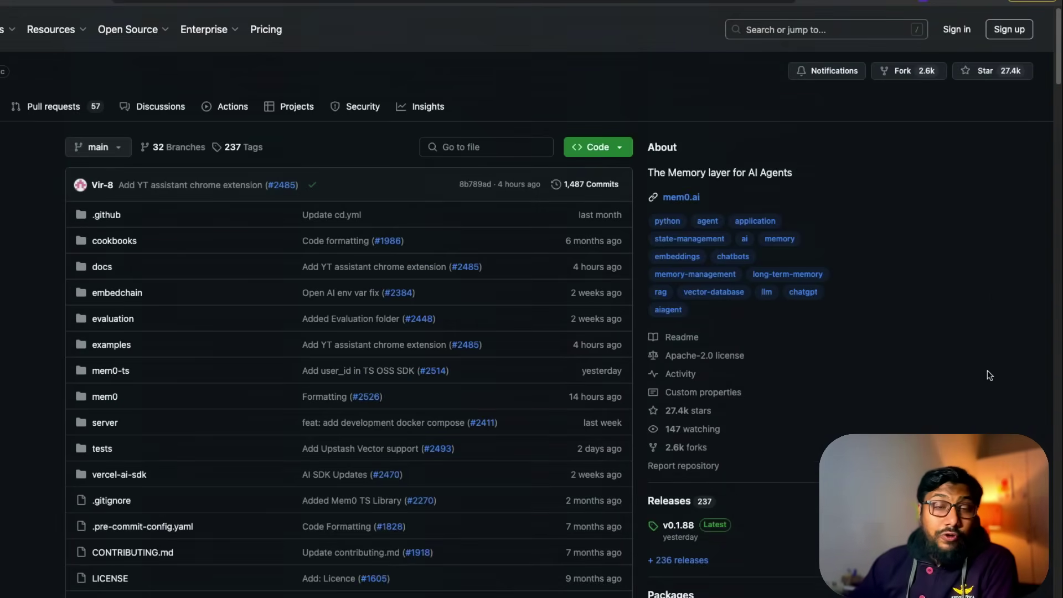
{"action": "scroll", "coordinate": [988, 370], "scroll_direction": "down", "scroll_amount": 10}
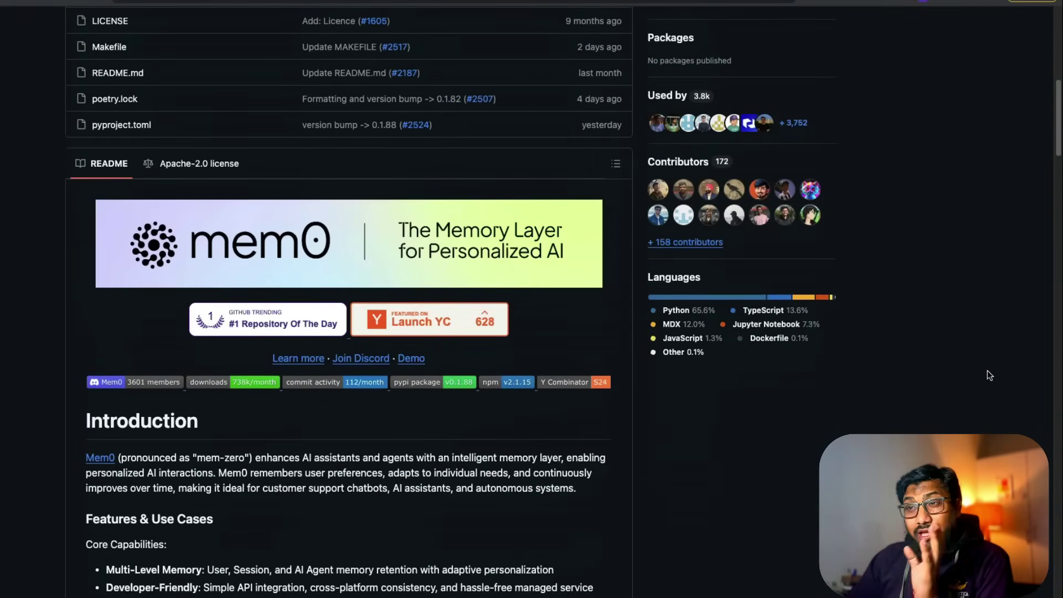